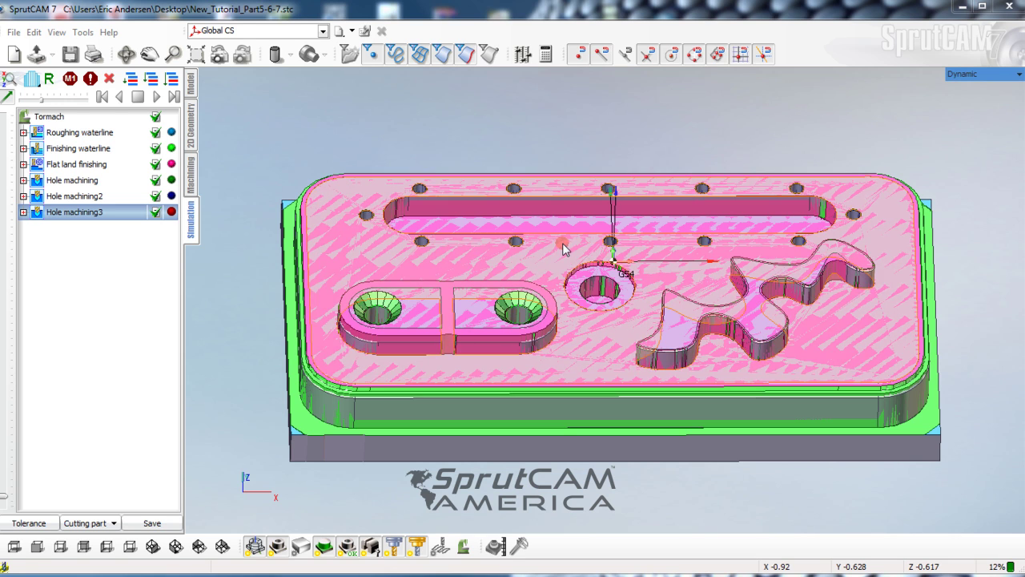
Switch from the simulation to machining and create a 2D contouring finishing operation after the last hole machining operation
mouse_move(519, 266)
middle_mouse_down()
mouse_move(514, 256)
mouse_move(525, 319)
mouse_move(535, 297)
mouse_move(502, 220)
mouse_move(511, 214)
mouse_move(523, 278)
middle_mouse_up()
right_click_drag(522, 278, 545, 277)
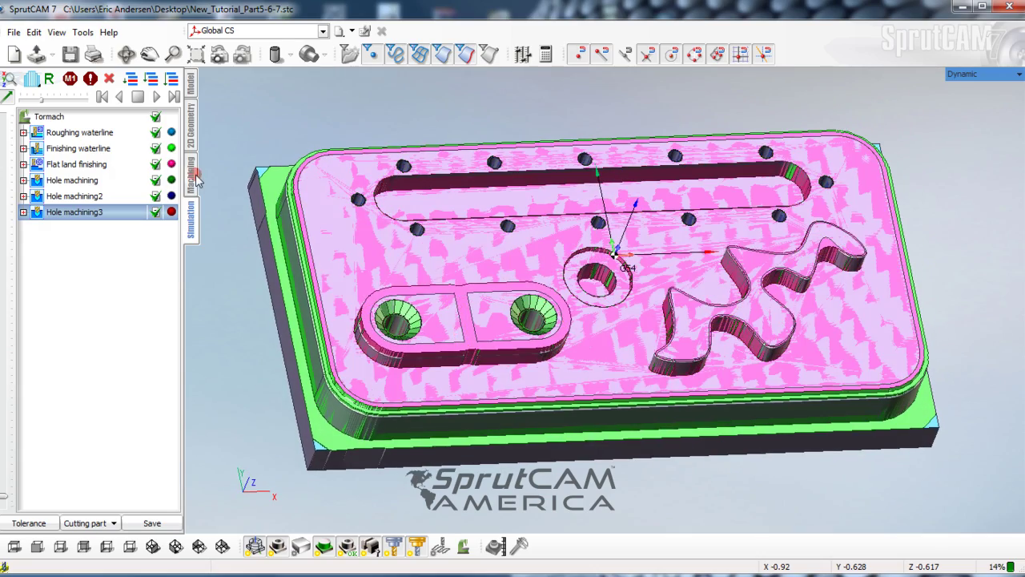
left_click(191, 174)
scroll(513, 357, "up", 2)
middle_click_drag(534, 339, 545, 331)
mouse_move(545, 334)
right_mouse_down()
mouse_move(521, 320)
mouse_move(526, 237)
mouse_move(529, 323)
right_mouse_up()
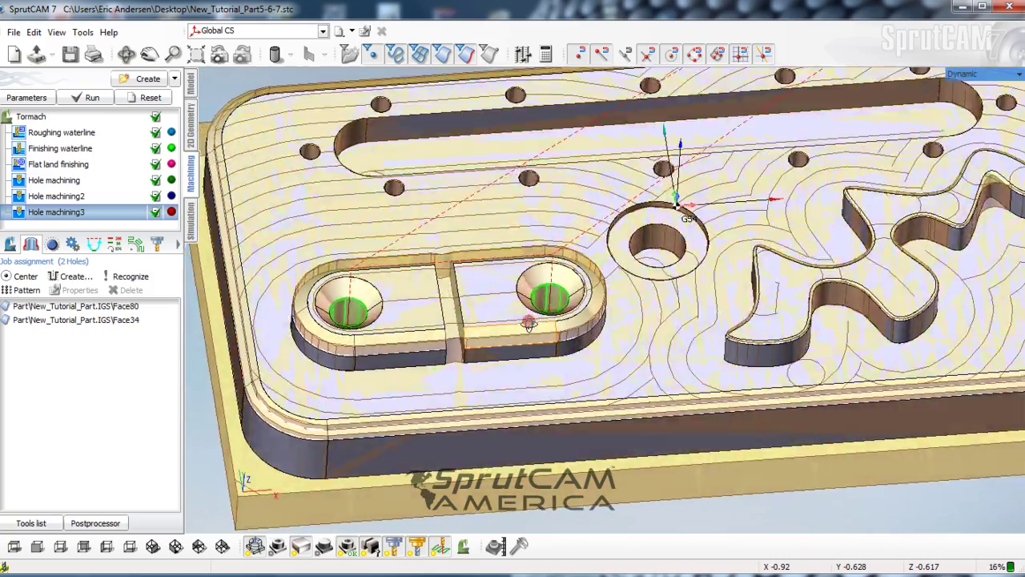
left_click(173, 79)
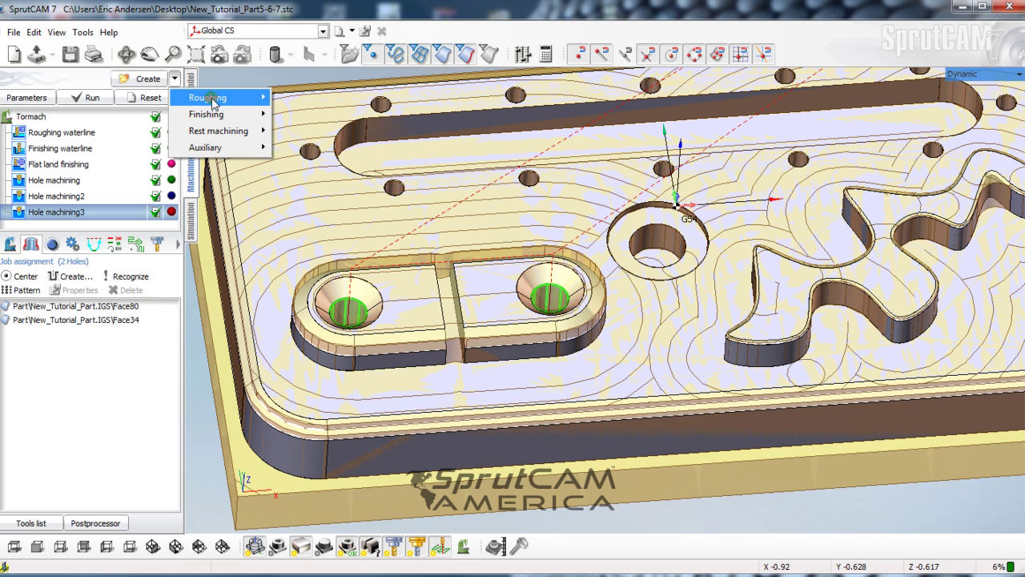
mouse_move(207, 115)
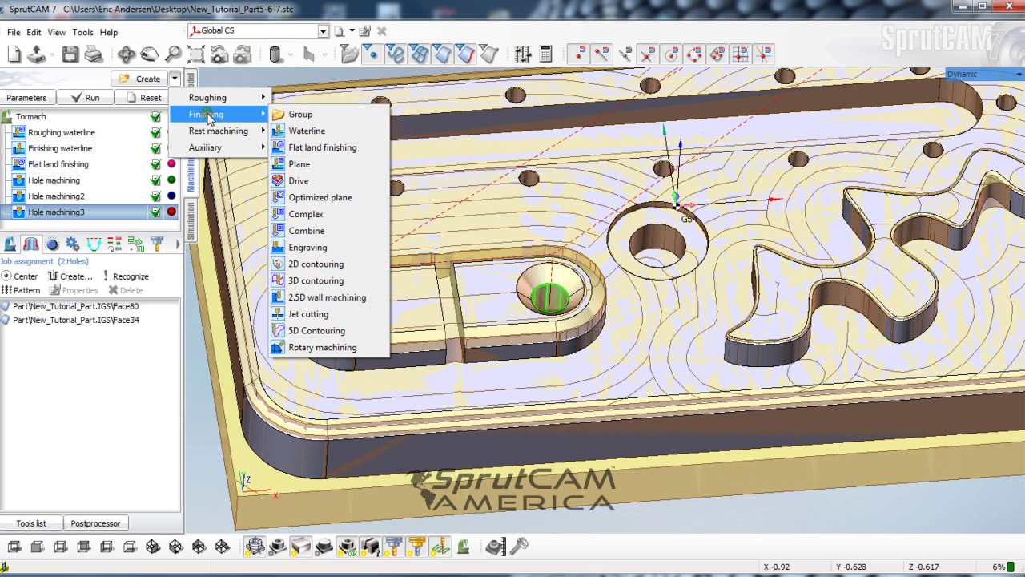
left_click(318, 266)
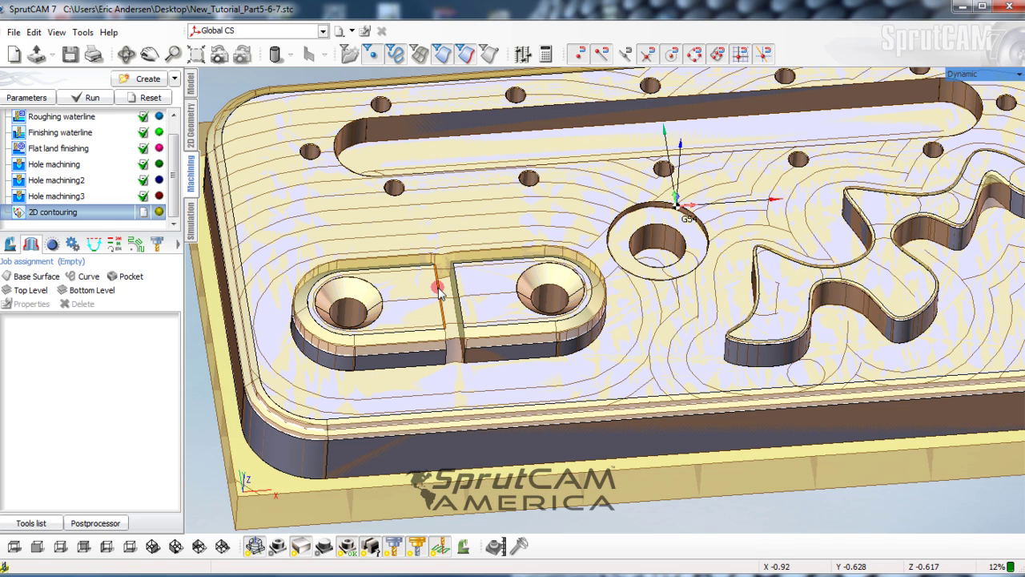
Add the slot's edge Edge236 and the curved boss's outline Edge223 as curves to the contouring job assignment
scroll(439, 293, "up", 2)
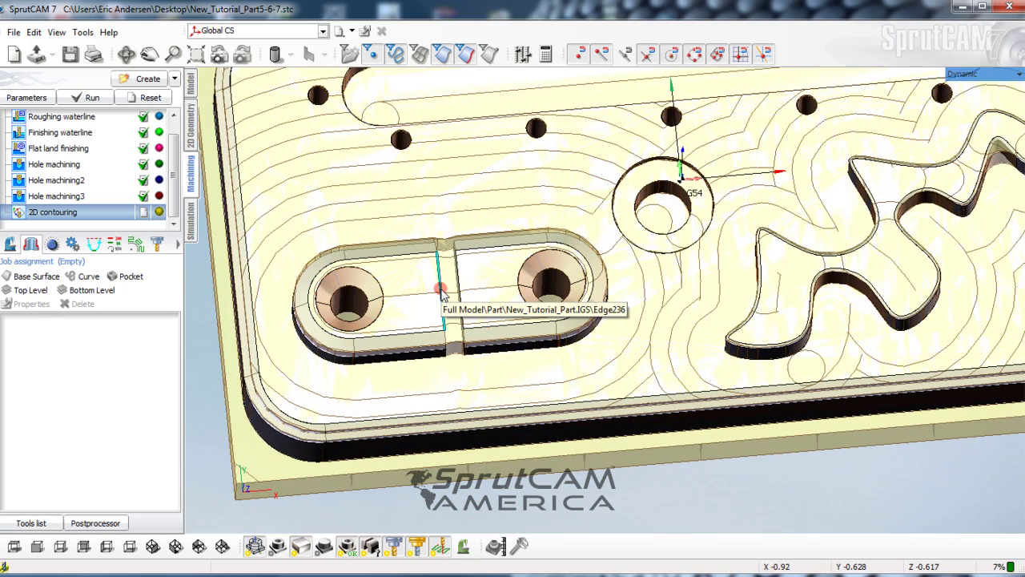
left_click(1001, 147)
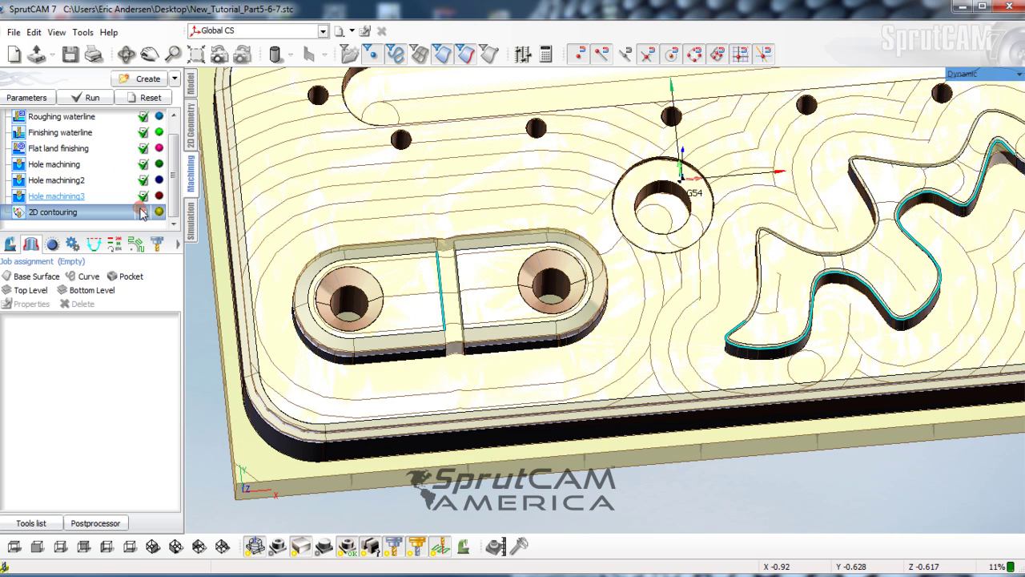
left_click(80, 276)
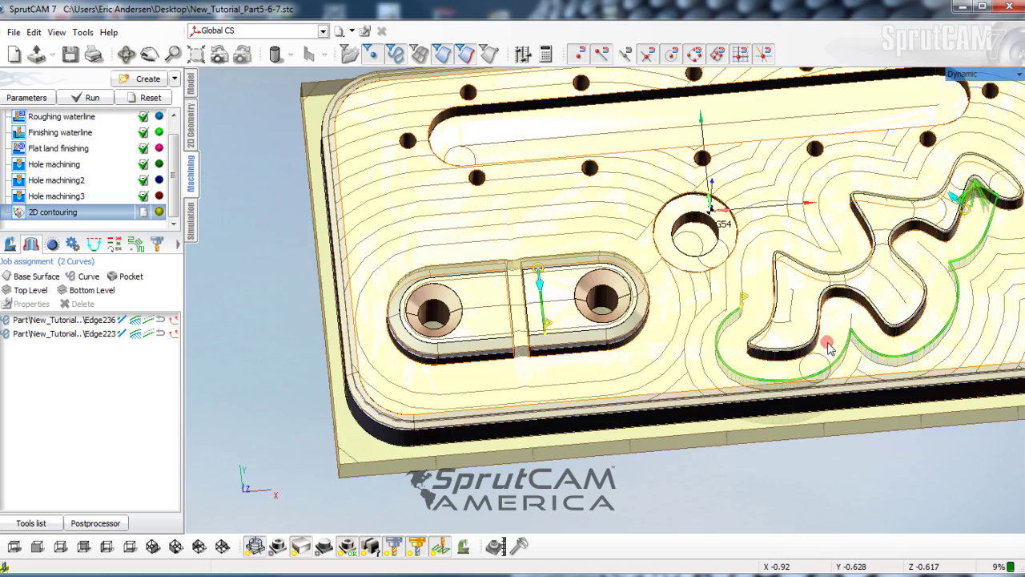
Measure the width of the narrow slot across the raised oblong boss and the level of its floor
scroll(740, 347, "up", 5)
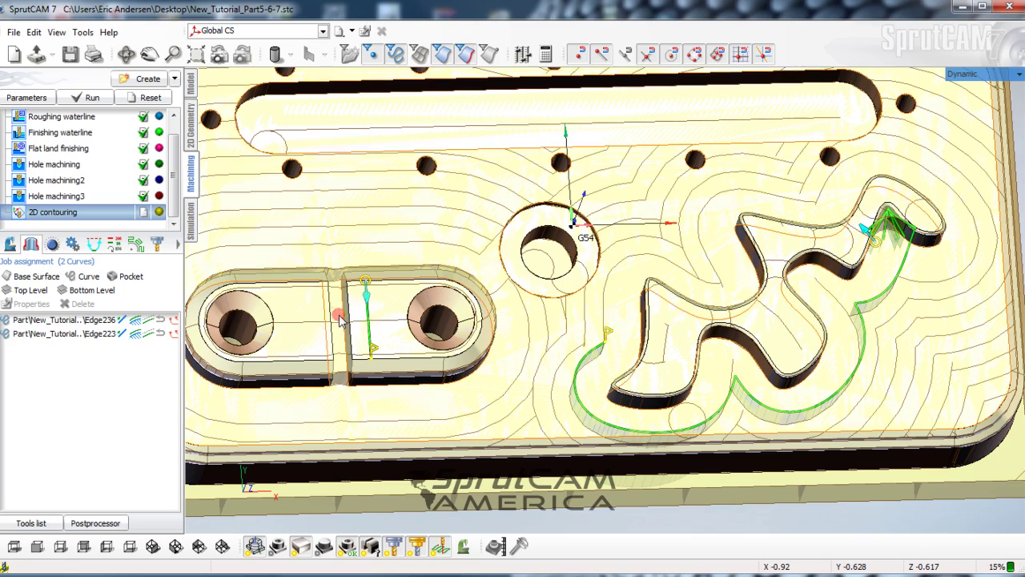
scroll(339, 319, "up", 3)
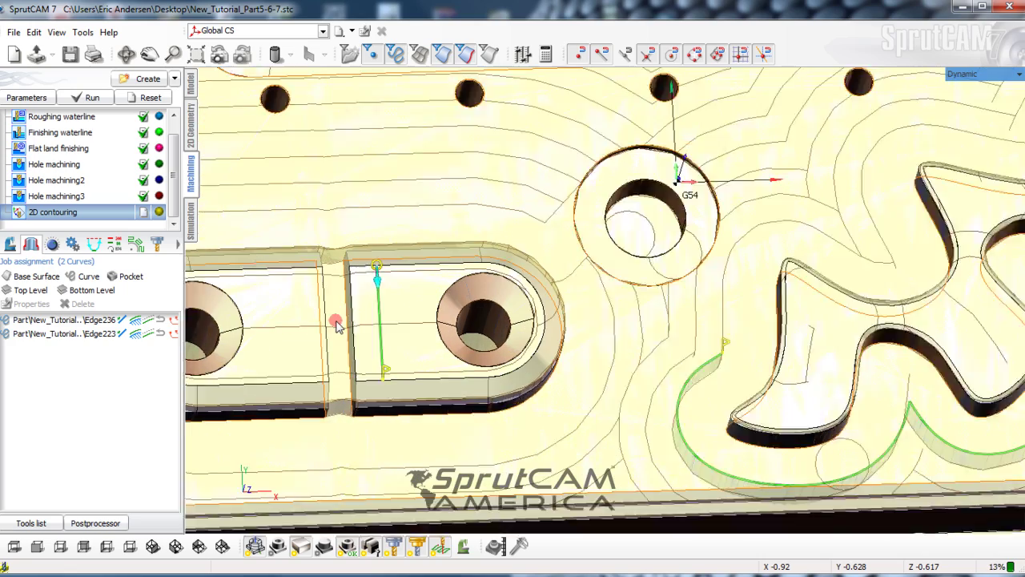
scroll(338, 325, "up", 2)
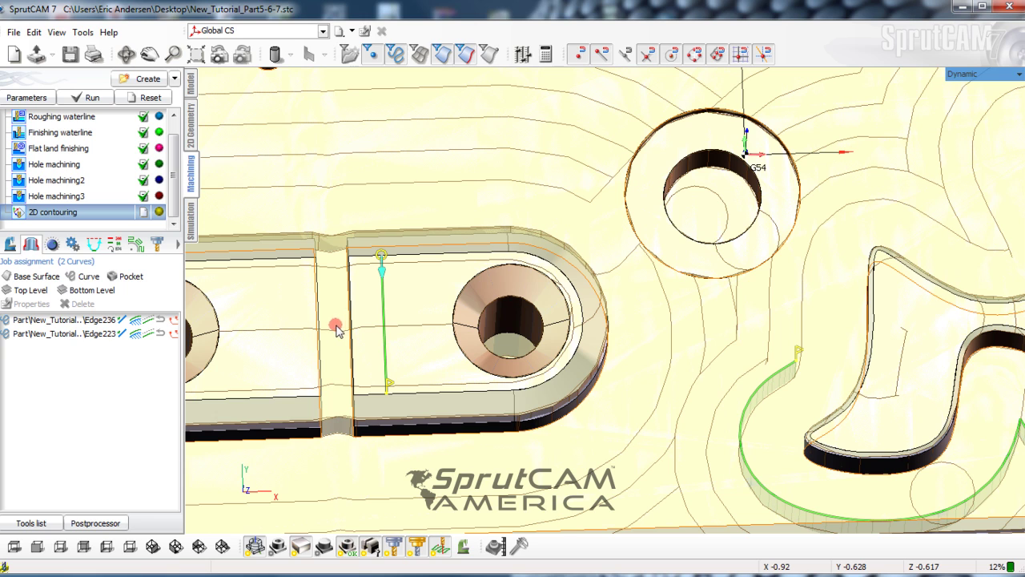
left_click(513, 552)
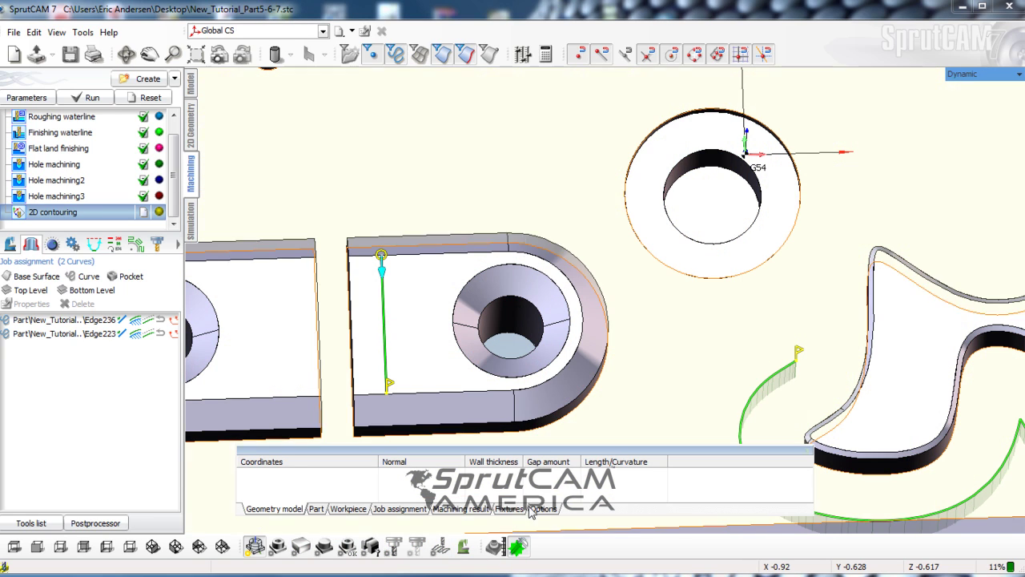
left_click(598, 454)
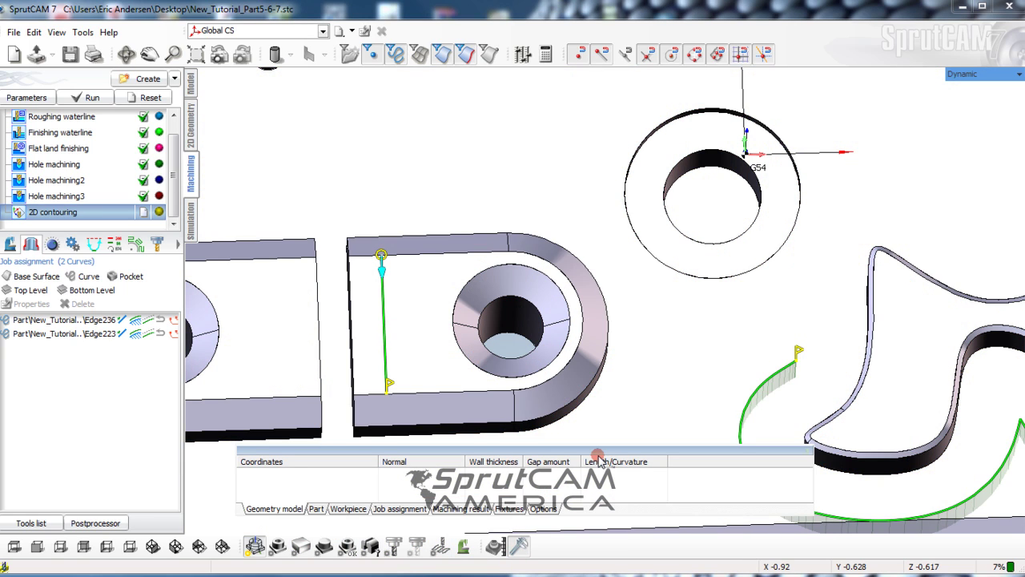
mouse_move(350, 370)
middle_mouse_down()
mouse_move(392, 370)
mouse_move(344, 372)
middle_mouse_up()
left_click(349, 360)
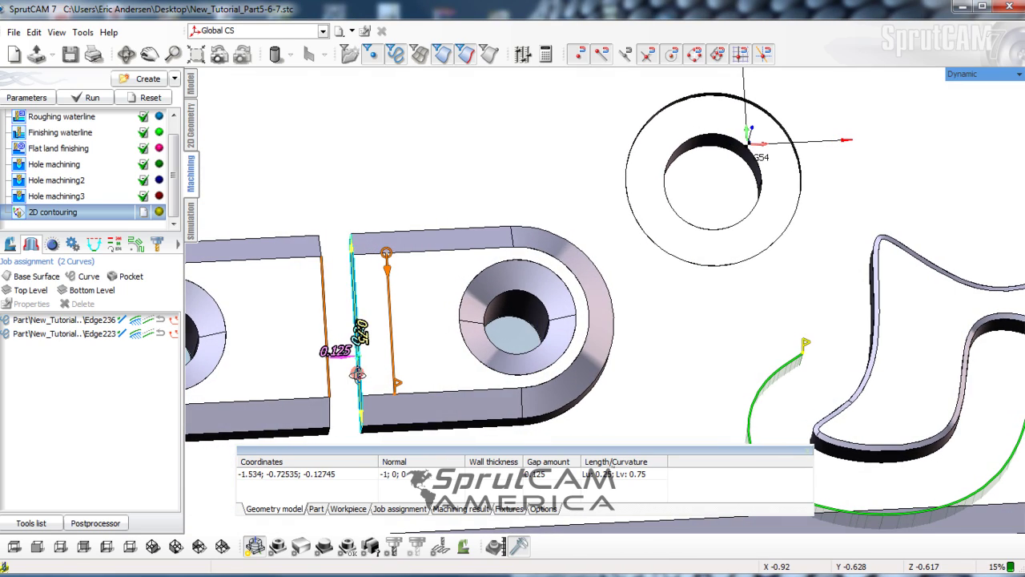
scroll(353, 373, "up", 4)
left_click(351, 366)
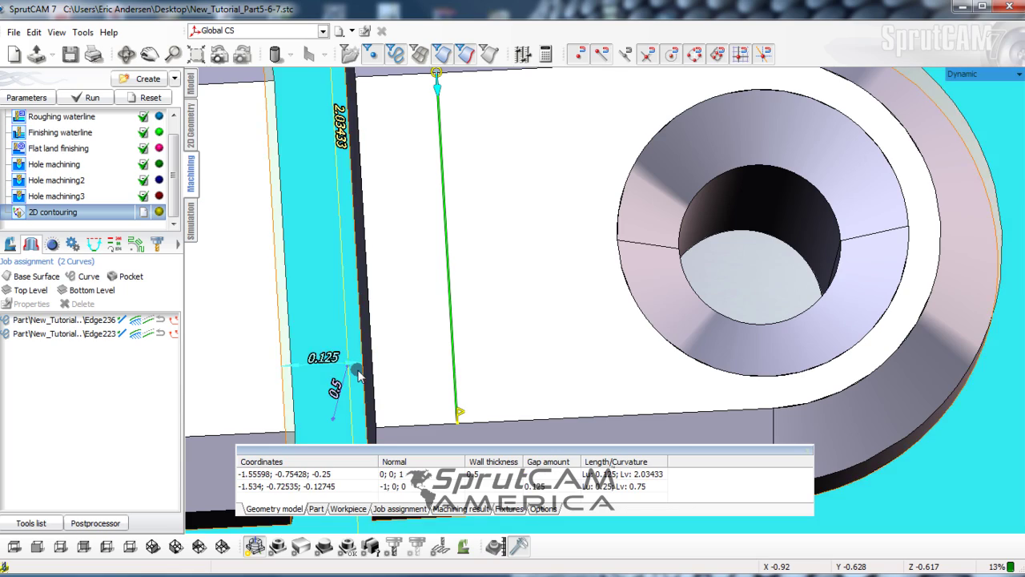
scroll(363, 371, "down", 5)
right_click_drag(366, 373, 367, 323)
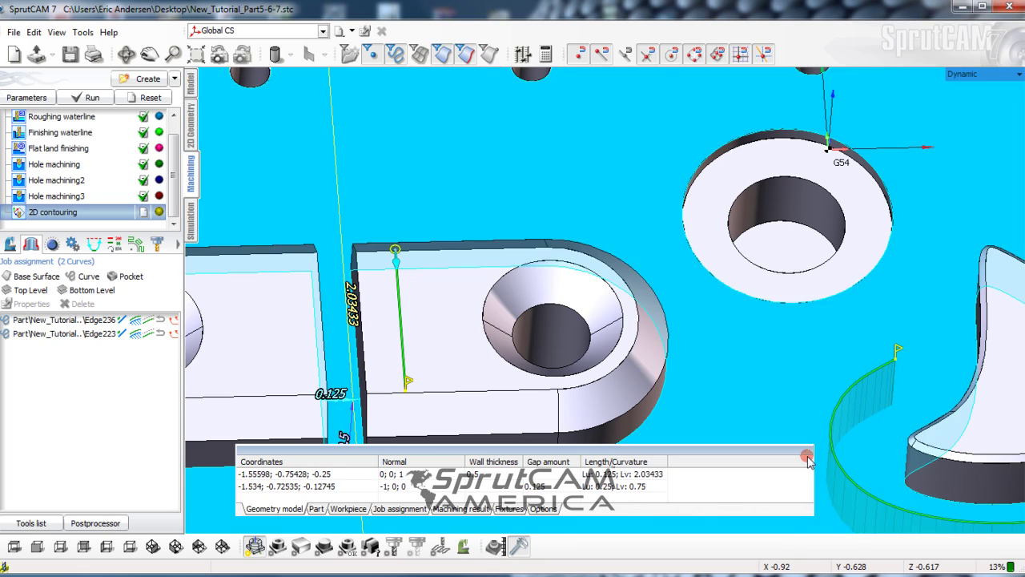
left_click(806, 451)
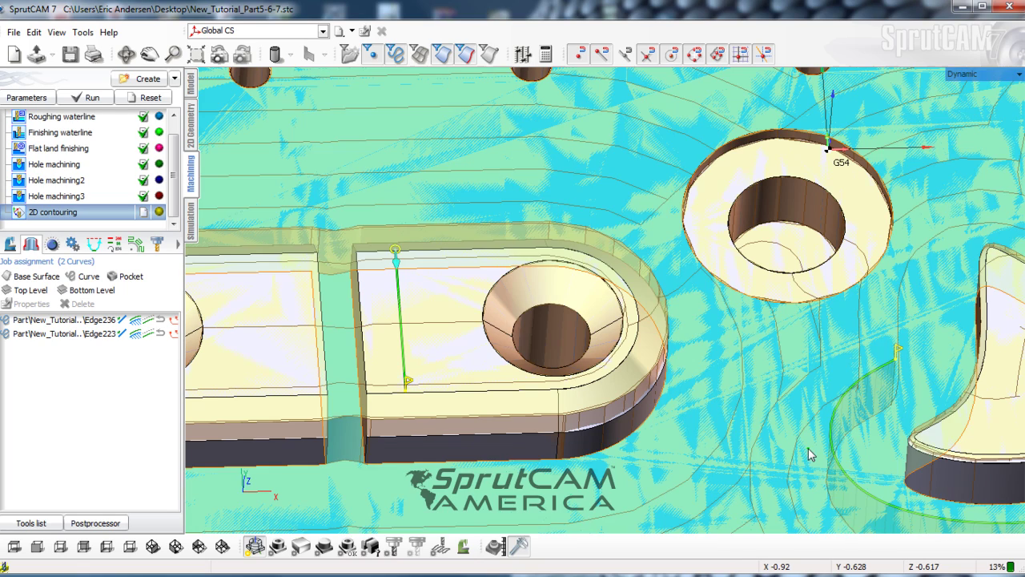
Open the 2D contouring parameters and assign the .125 finish em cylindrical mill from the tool library
middle_click_drag(308, 222, 359, 264)
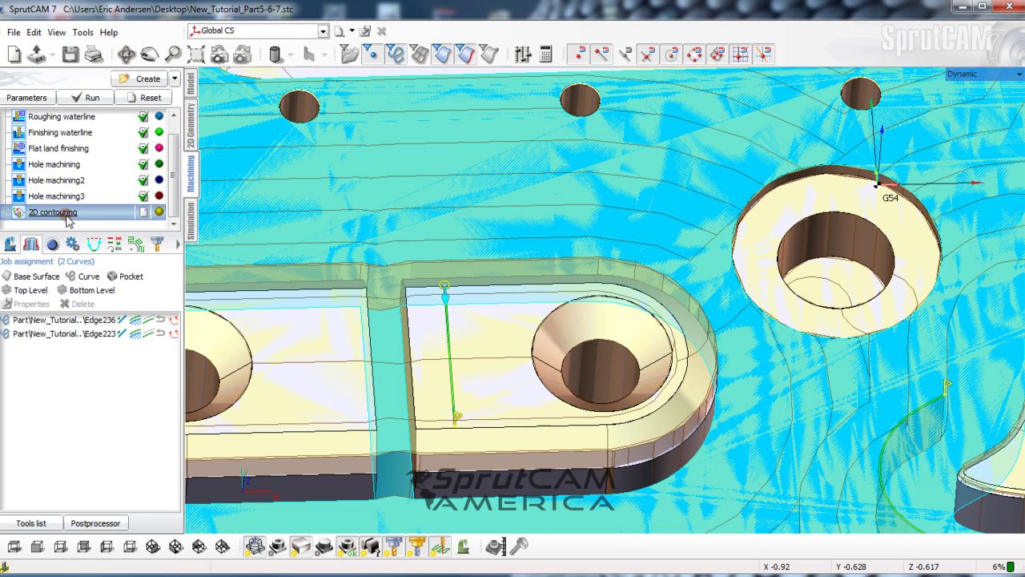
double_click(71, 214)
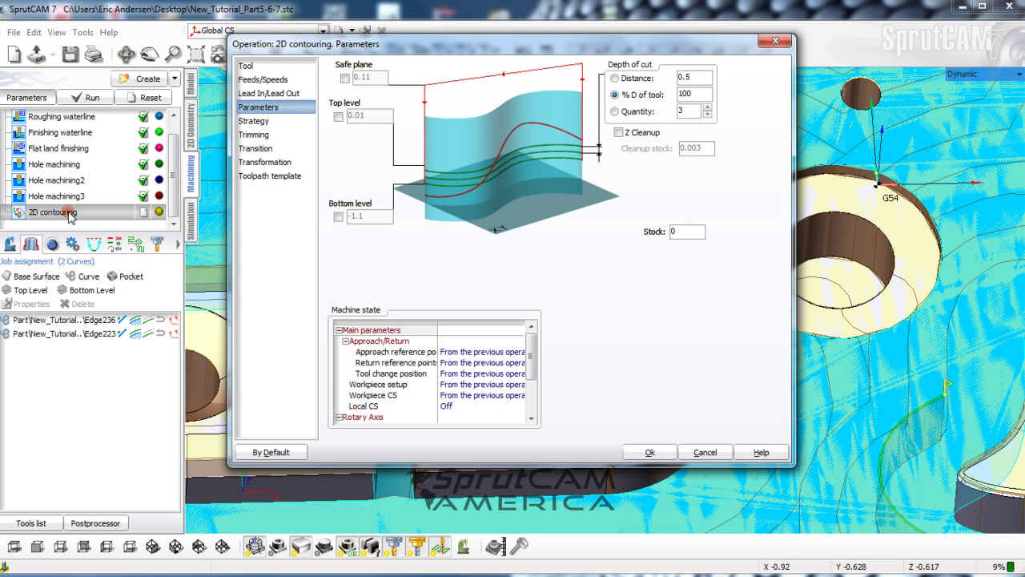
left_click(245, 67)
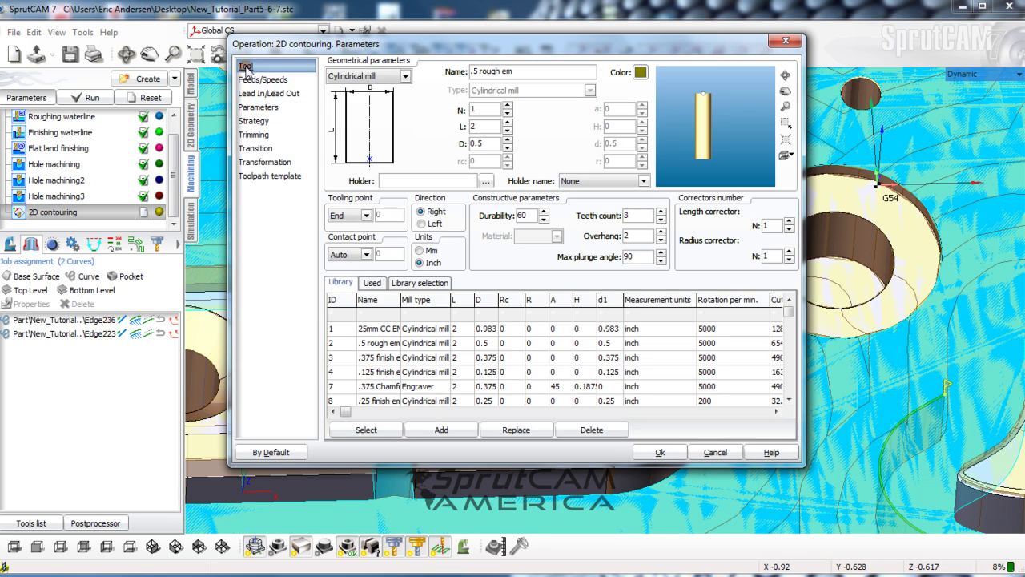
left_click(390, 360)
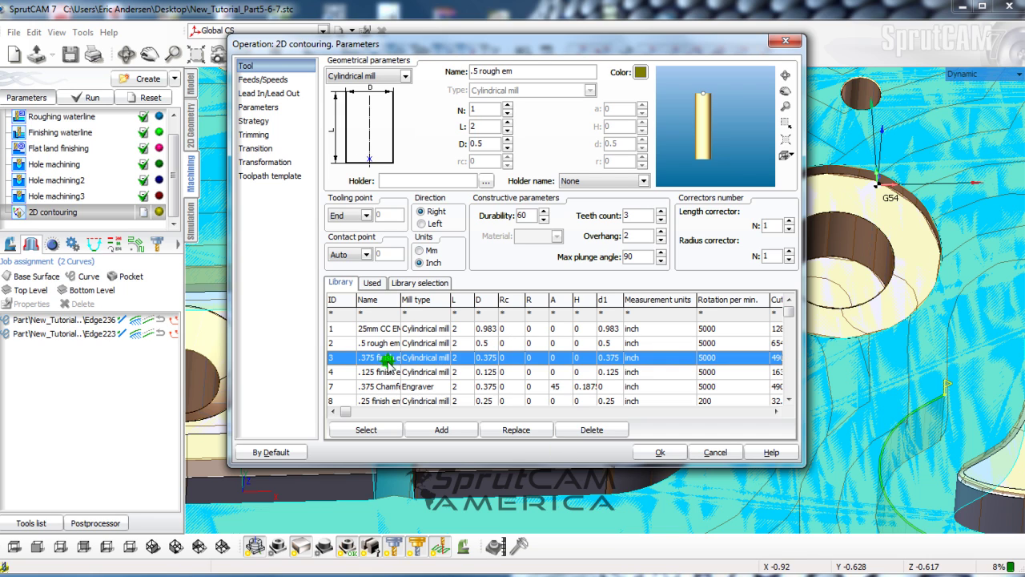
key("Down")
key("Down")
key("Down")
key("Down")
key("Up")
key("Up")
key("Up")
key("Up")
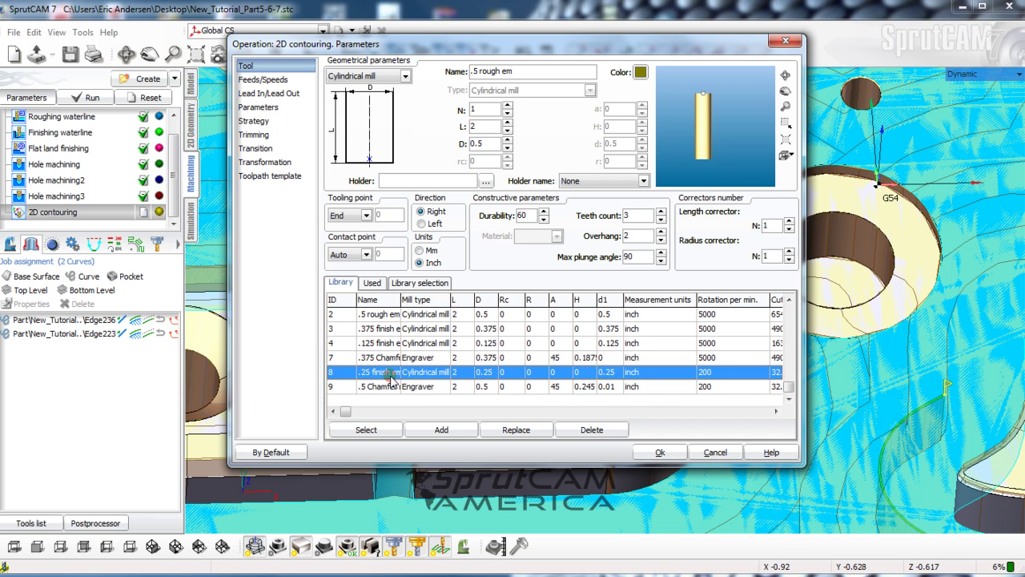
key("Down")
key("Down")
left_click(386, 344)
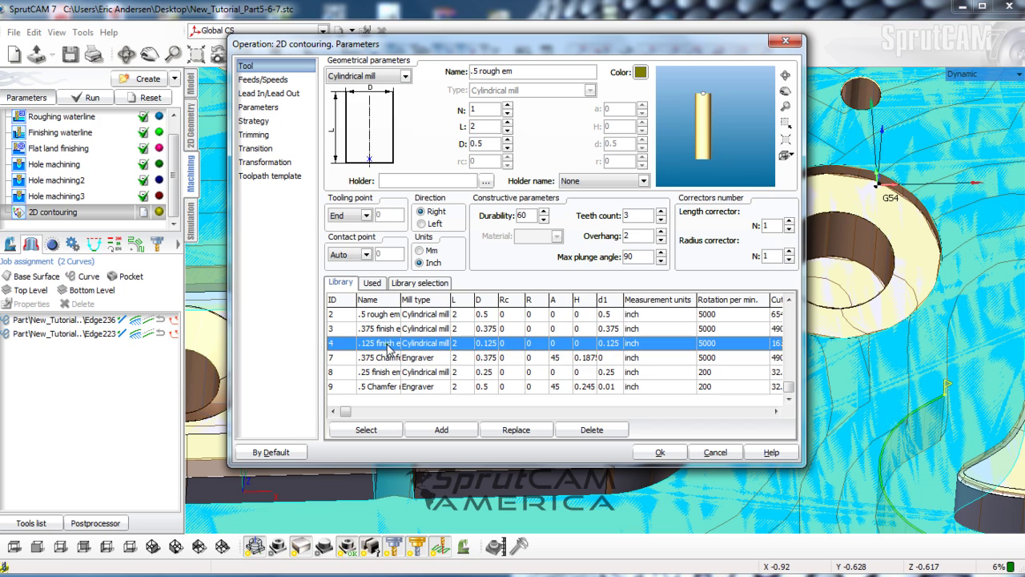
double_click(386, 344)
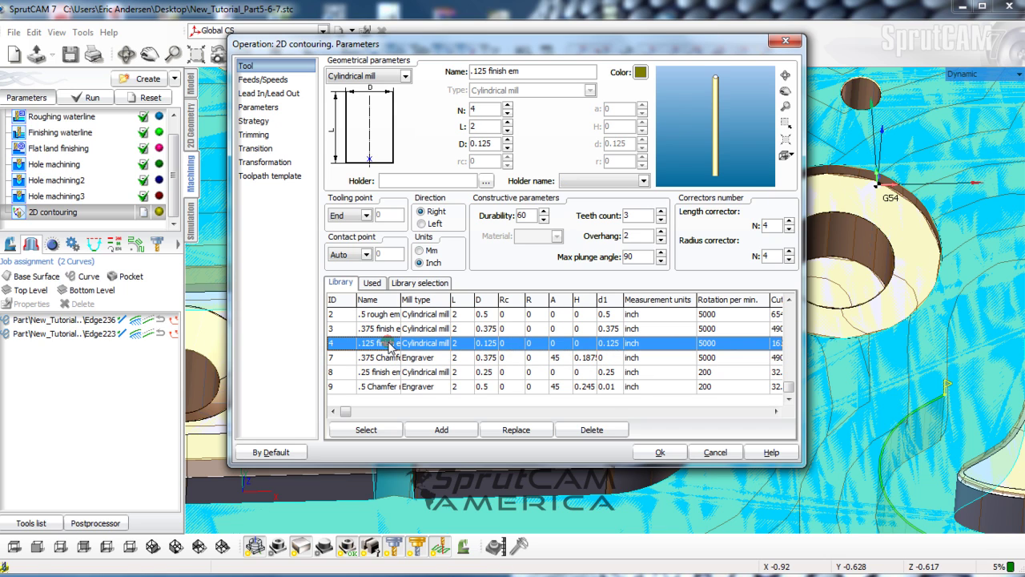
Review the feeds and speeds, and set the approach to a safe level of .05
left_click(261, 82)
left_click(512, 177)
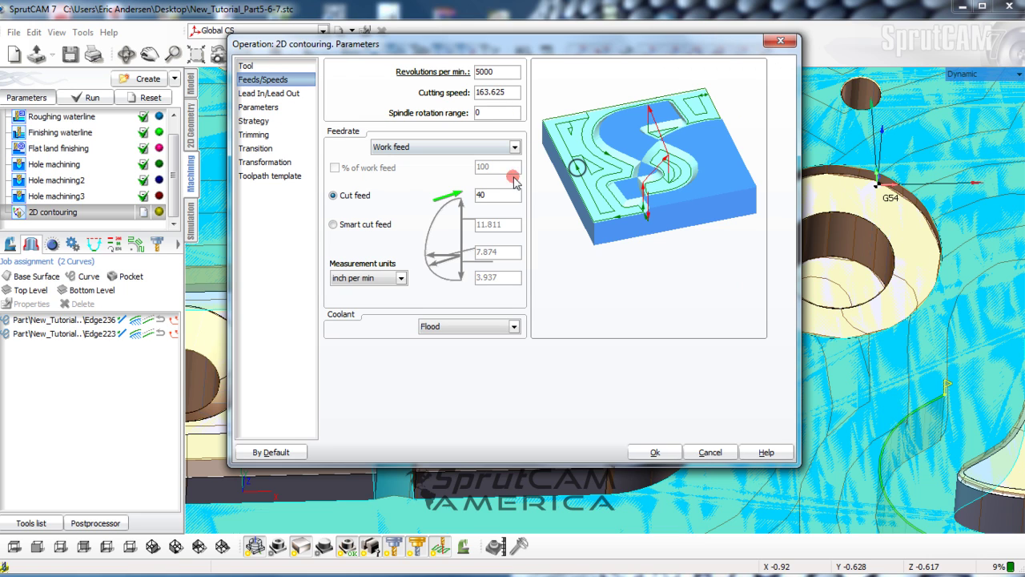
left_click(269, 94)
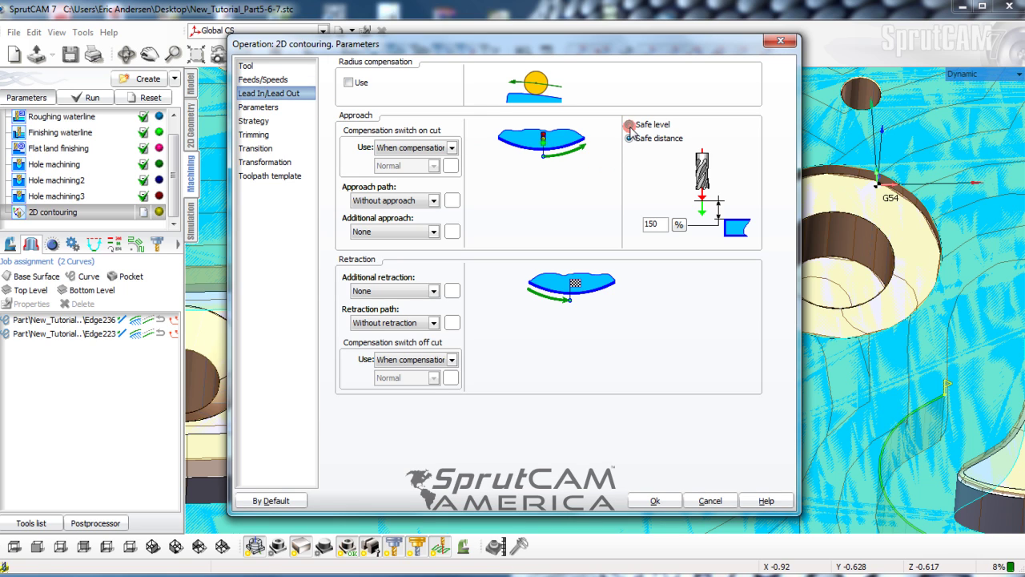
left_click(629, 125)
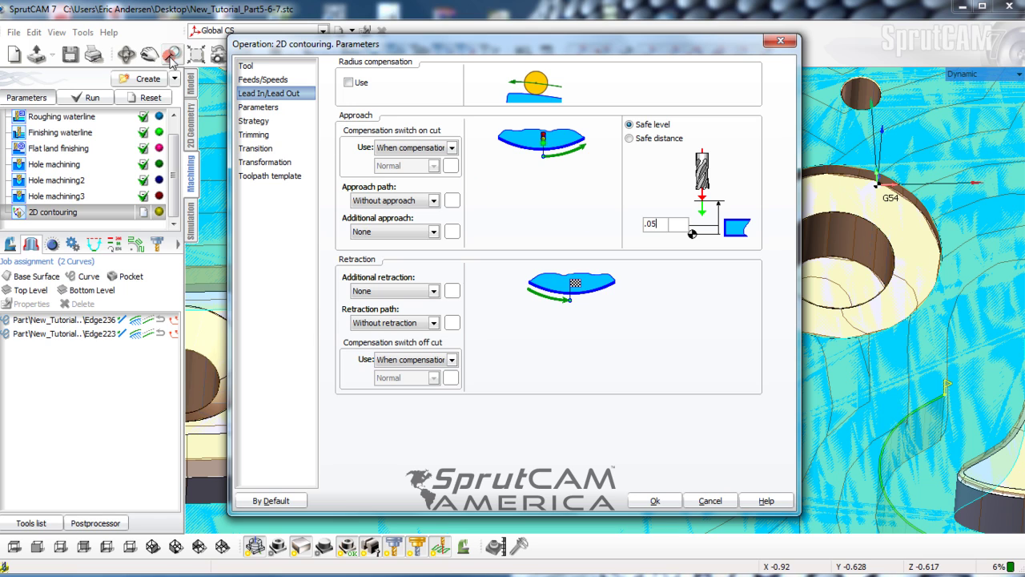
Set the contouring bottom level to -.25 and define the depth of cut by a quantity of 4 passes
left_click(245, 107)
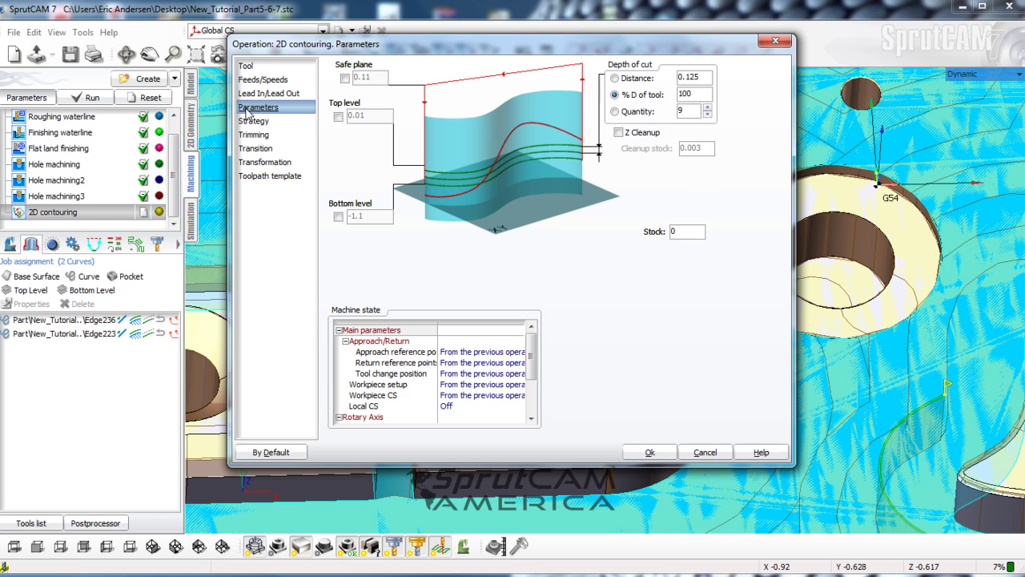
left_click(365, 152)
left_click(421, 245)
left_click(618, 198)
left_click(615, 112)
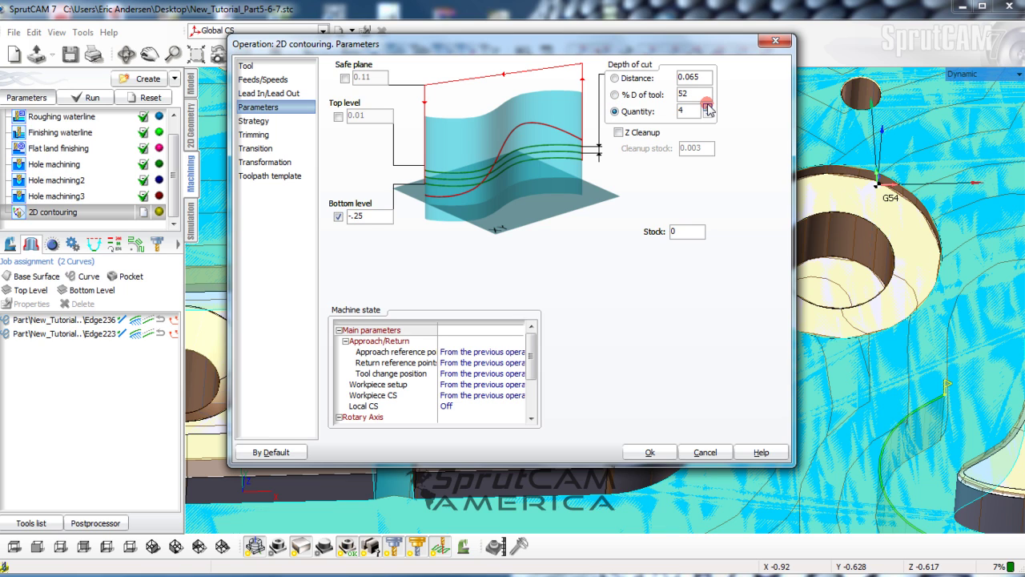
left_click(355, 137)
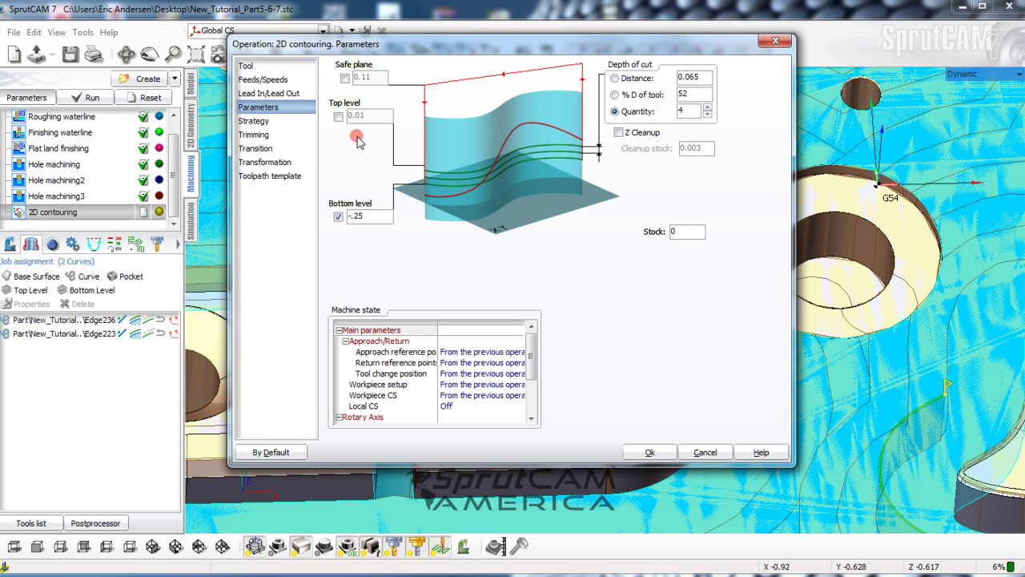
Enable helical machining in the contouring strategy and accept the operation parameters
left_click(255, 121)
left_click(334, 421)
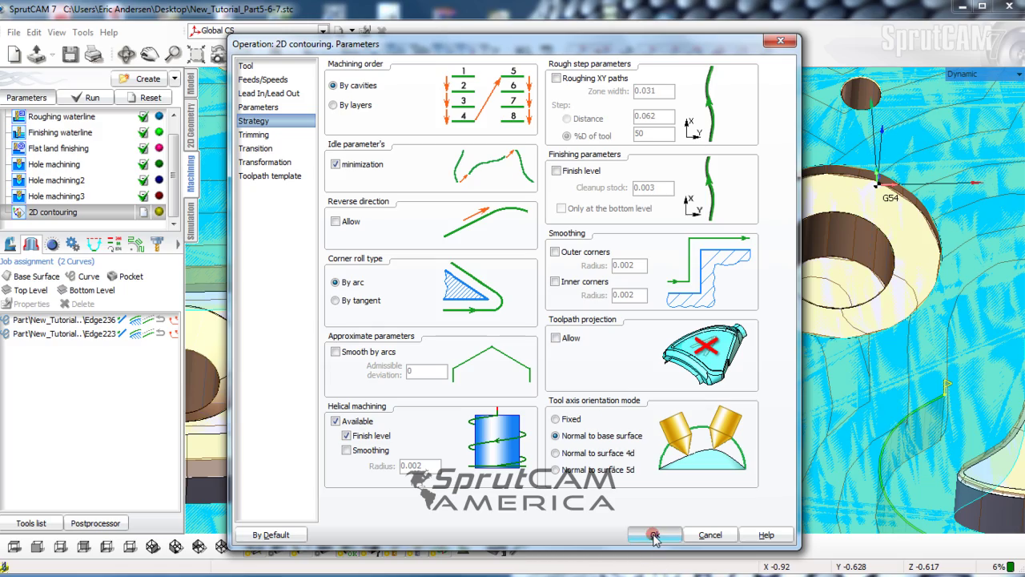
left_click(655, 535)
Examine the contouring curves and the depth of the slot from the side of the part
scroll(569, 432, "up", 3)
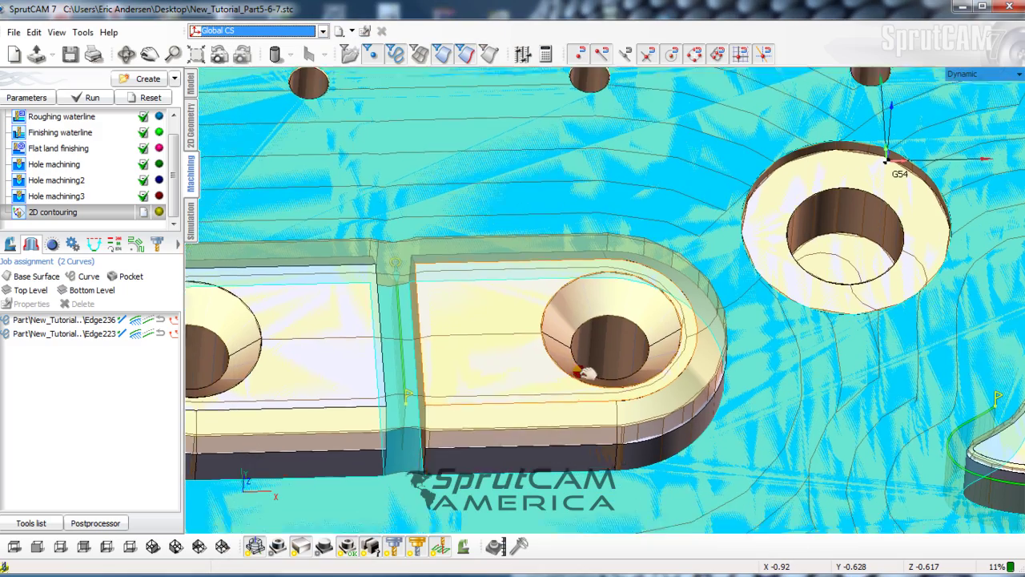
middle_click_drag(585, 372, 567, 290)
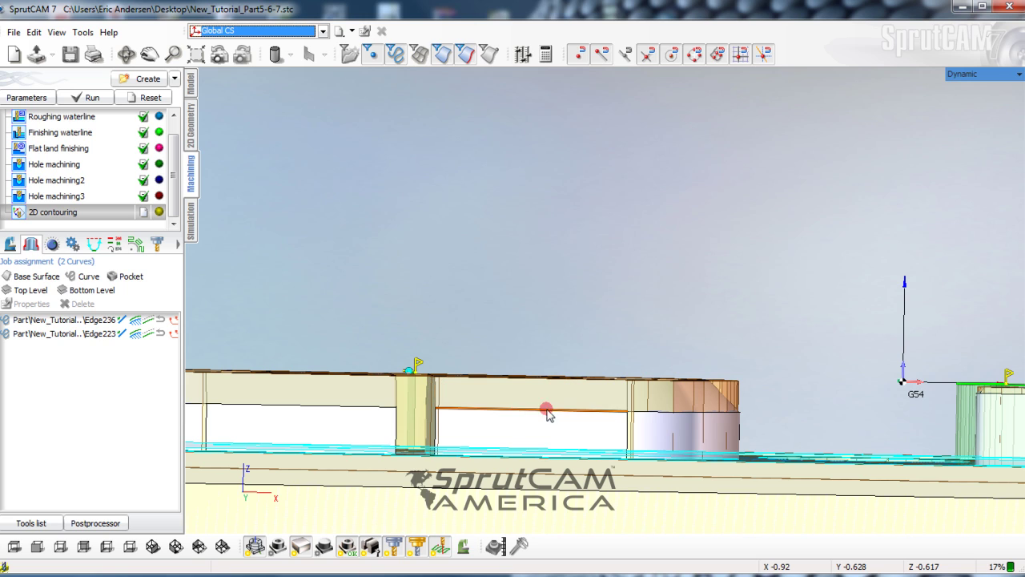
left_click(570, 464)
scroll(576, 453, "down", 1)
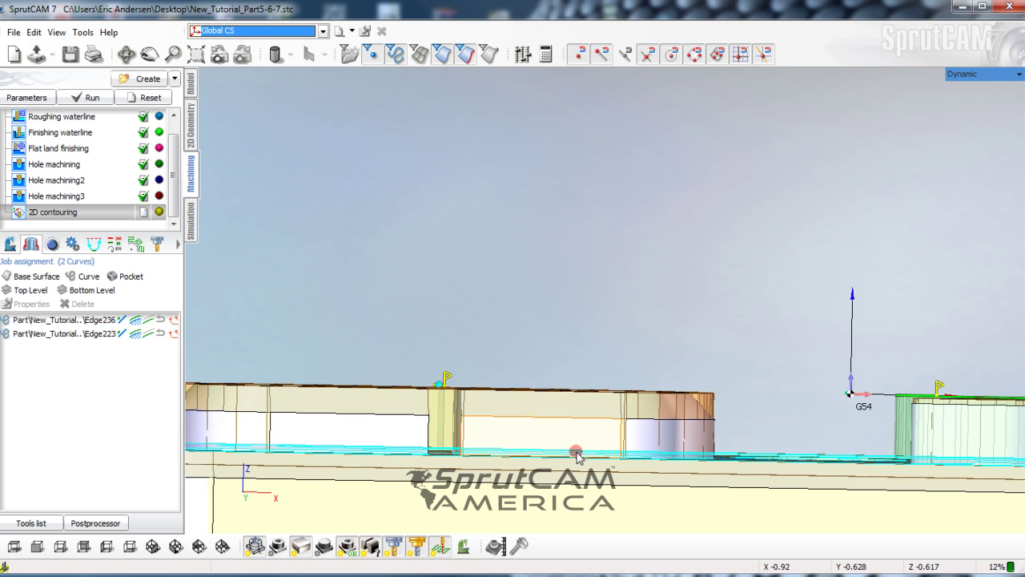
middle_click_drag(577, 453, 577, 480)
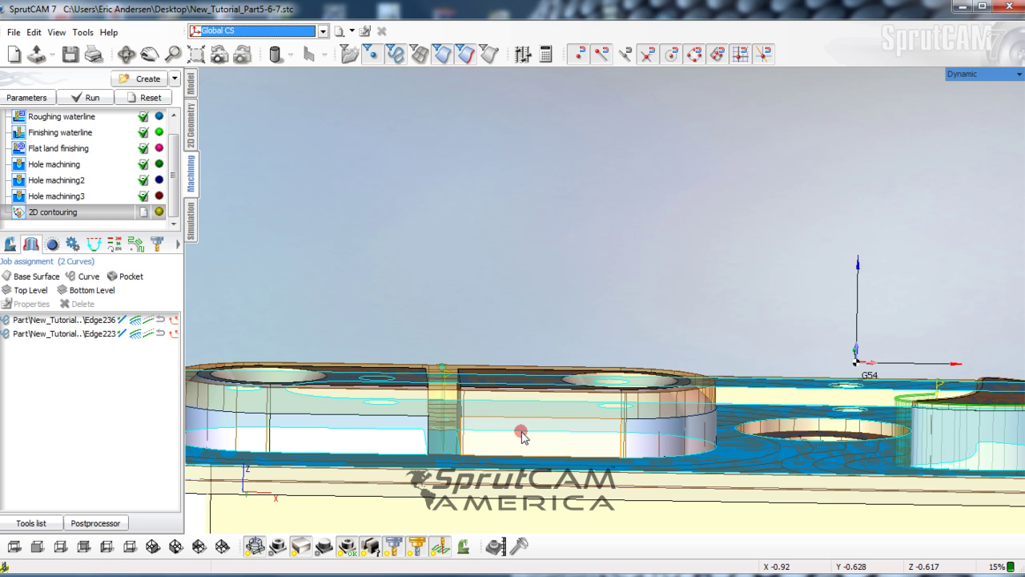
Examine the contouring curve through the slot and its end points from above and at an angle
scroll(521, 431, "up", 2)
middle_click_drag(524, 420, 574, 412)
scroll(538, 347, "down", 2)
scroll(528, 313, "up", 3)
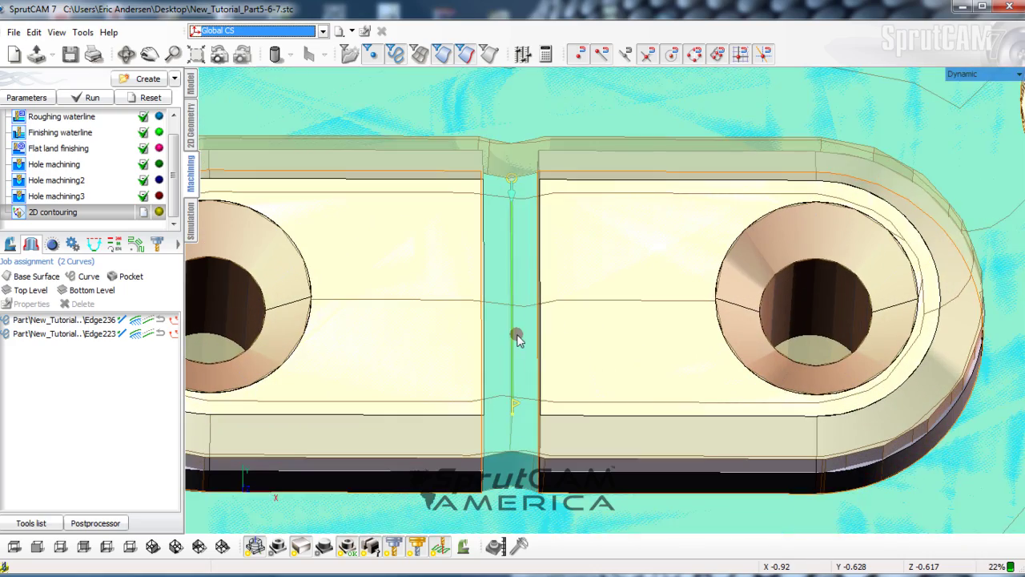
scroll(515, 425, "down", 4)
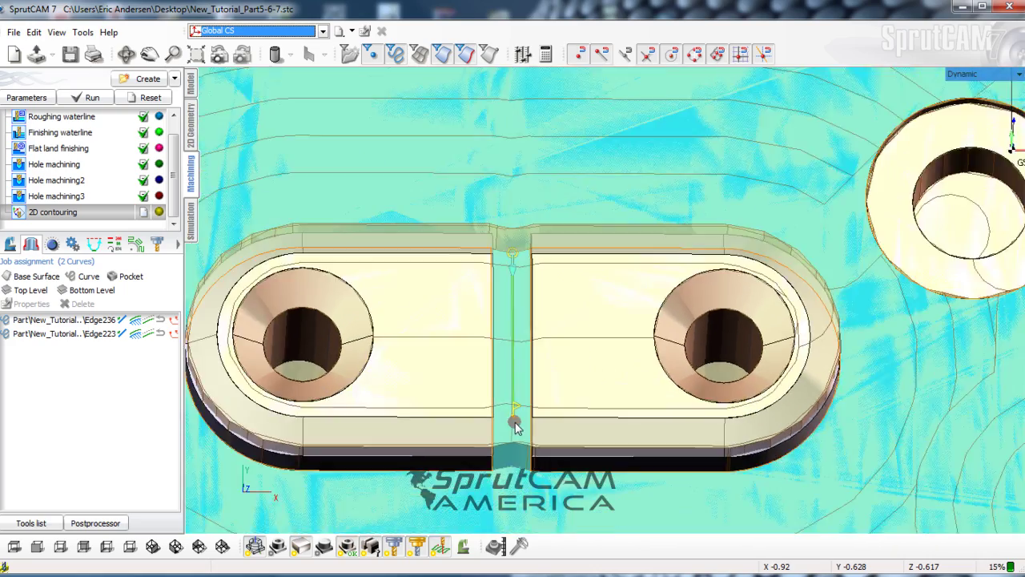
right_click_drag(515, 425, 593, 393)
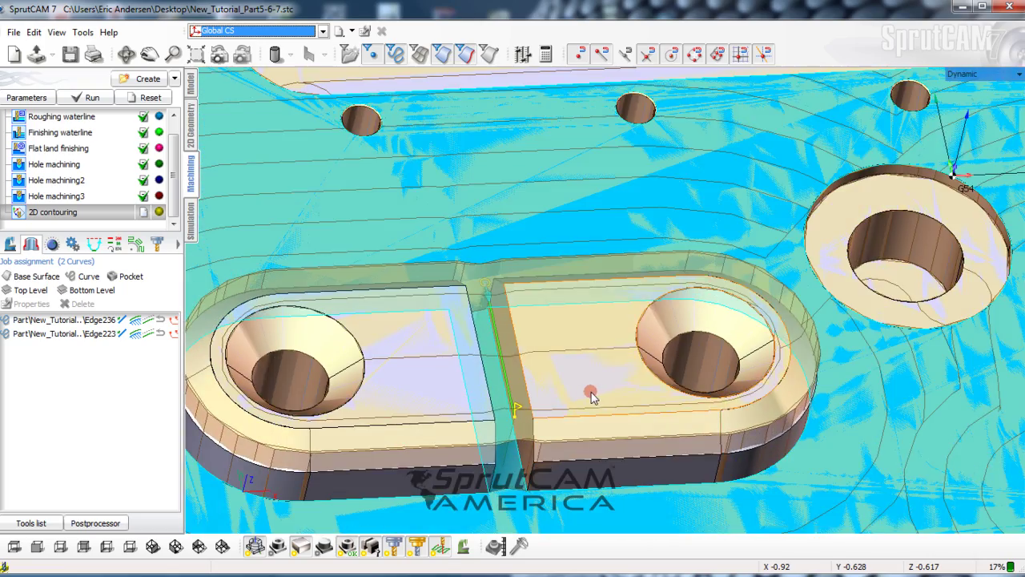
scroll(591, 394, "down", 3)
middle_click_drag(591, 392, 542, 378)
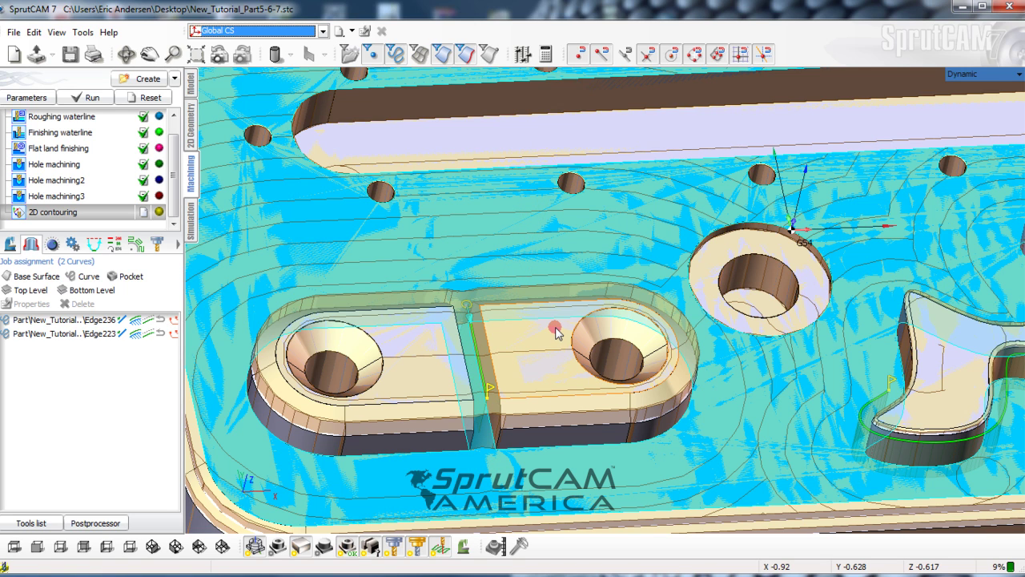
Extend the slot contour beyond both edges of the rounded boss, moving its start point about 0.26 outward
scroll(516, 404, "up", 3)
middle_click_drag(574, 351, 622, 361)
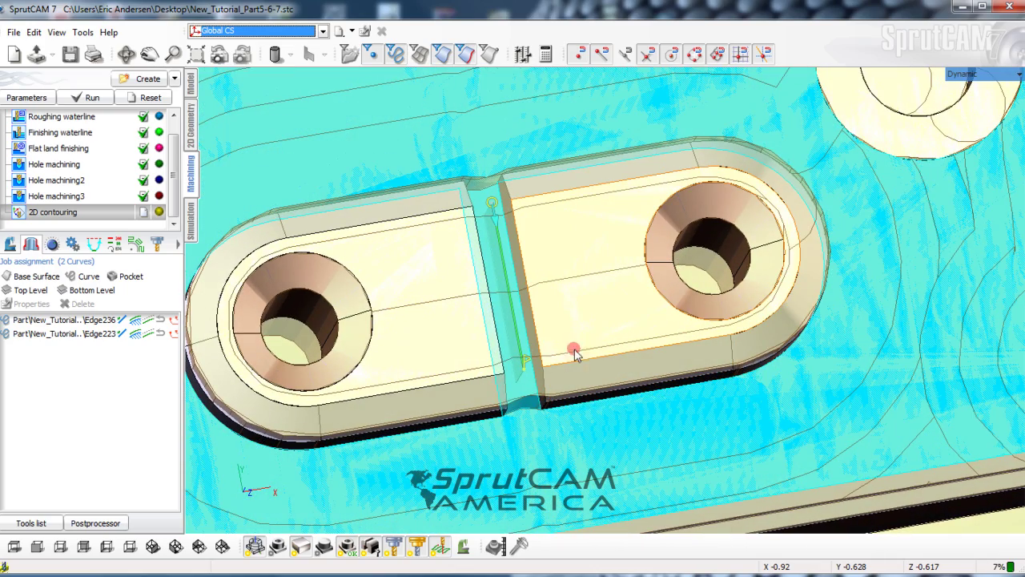
left_click(525, 362)
left_click(554, 351)
mouse_move(528, 364)
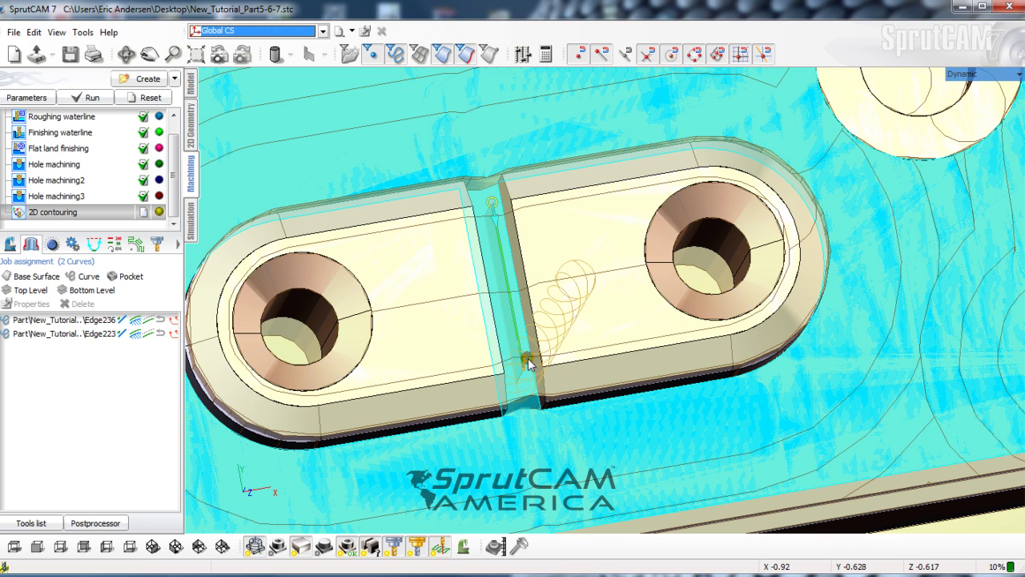
left_click_drag(527, 358, 536, 441)
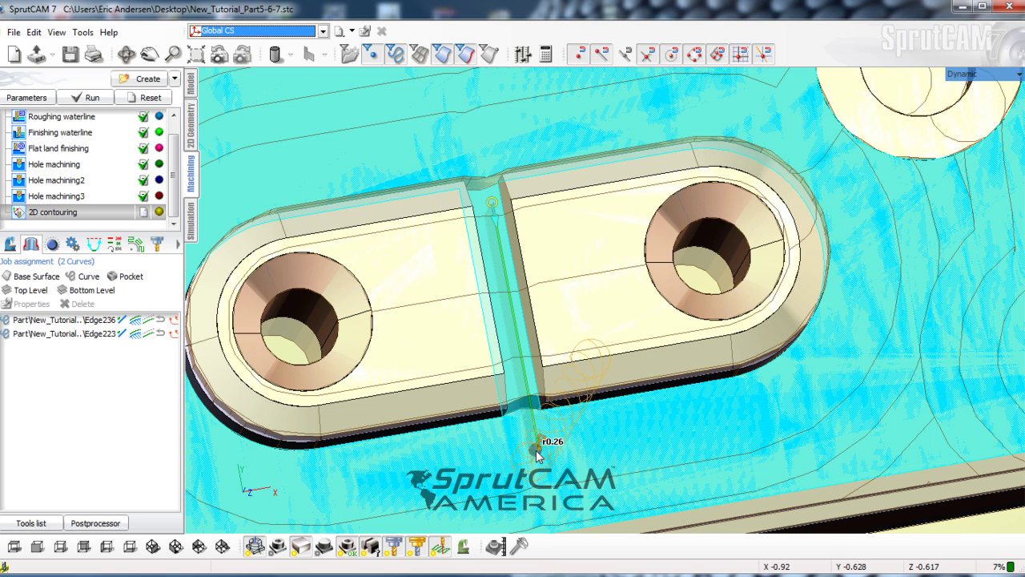
left_click(523, 231)
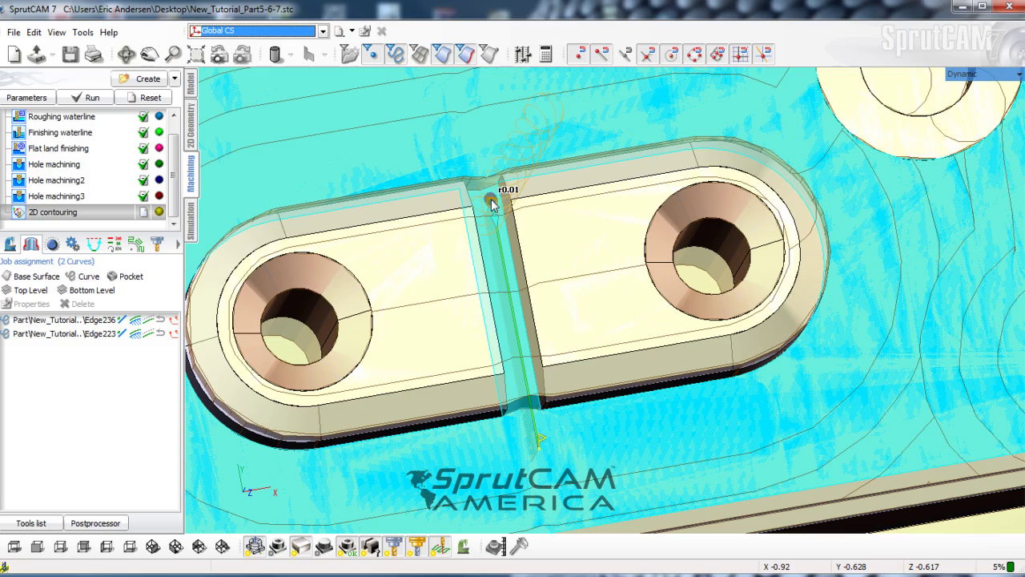
Move the end point of the curved boss contour about 0.11 out of the tight inner corner into the open floor
scroll(550, 291, "down", 5)
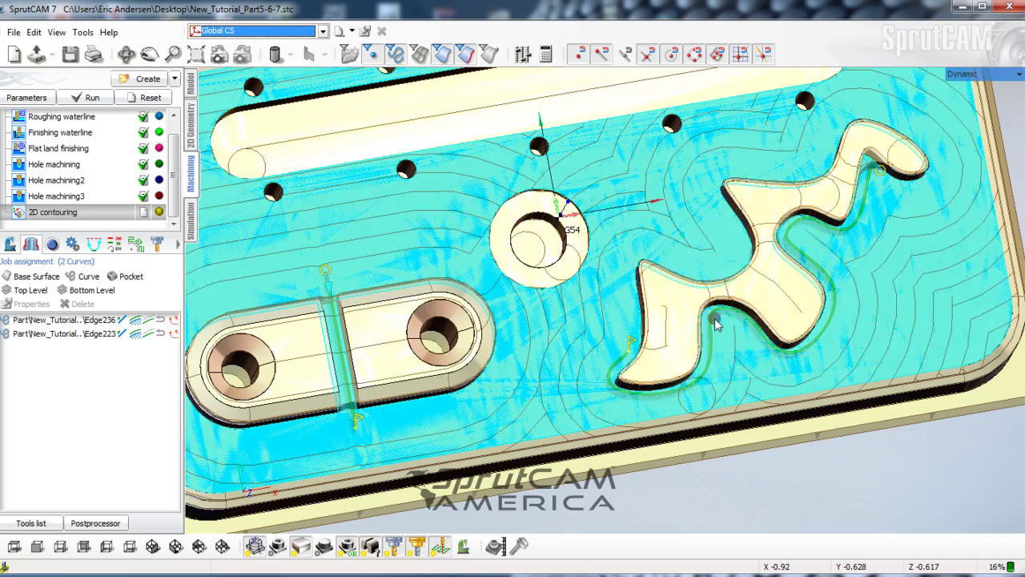
middle_click_drag(743, 312, 780, 278)
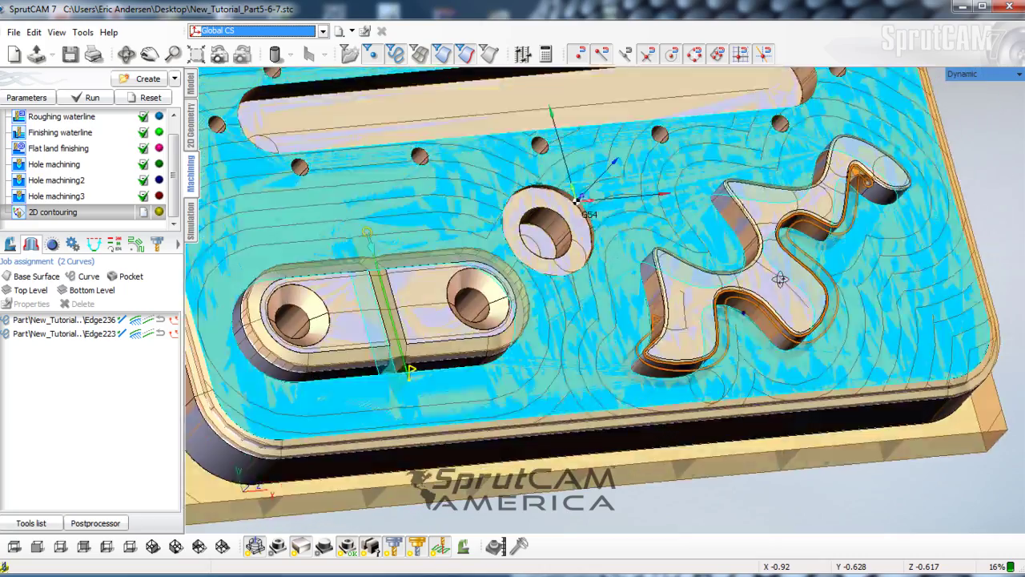
scroll(781, 279, "up", 5)
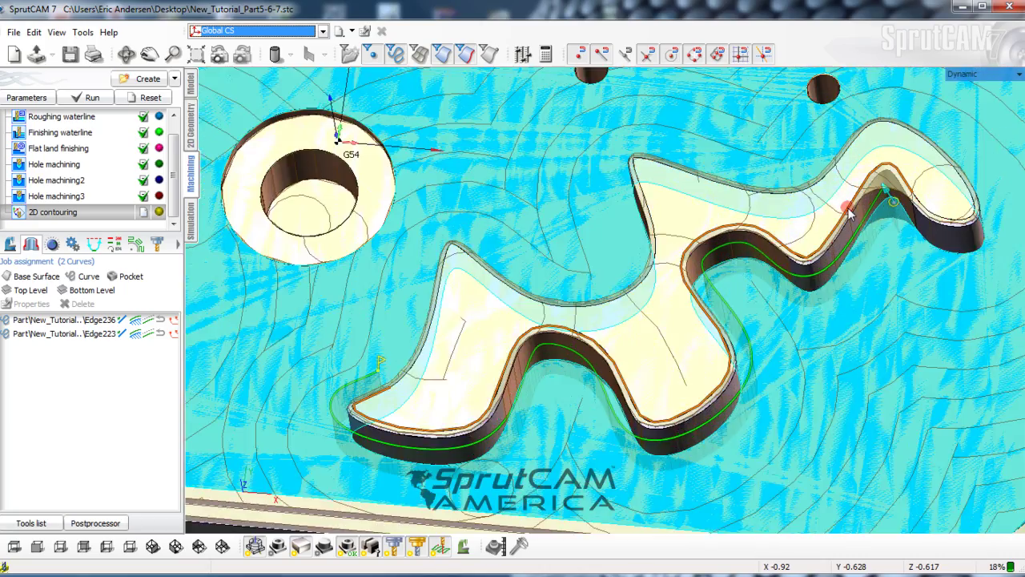
scroll(851, 212, "up", 5)
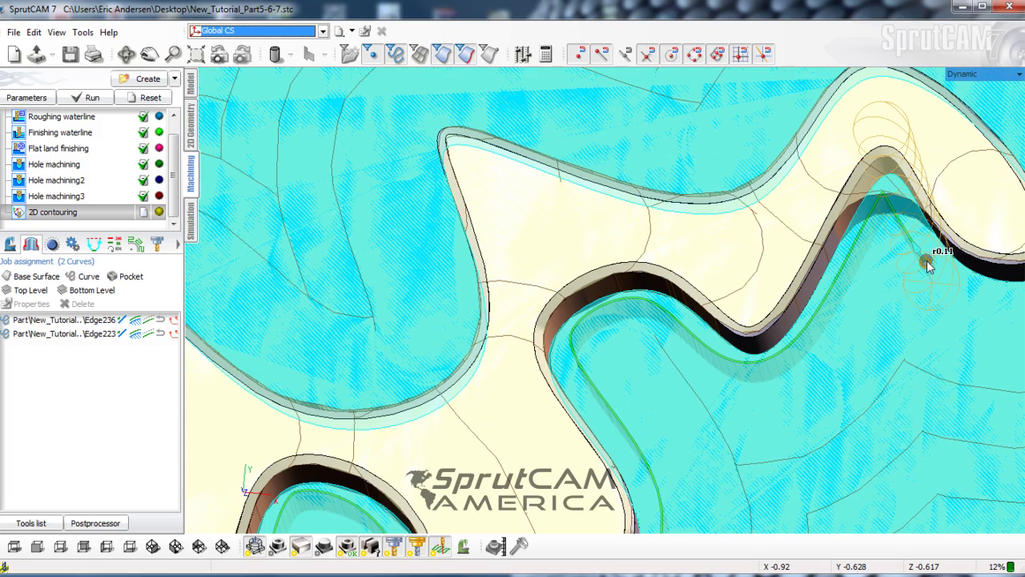
scroll(817, 310, "down", 2)
middle_click_drag(870, 299, 905, 226)
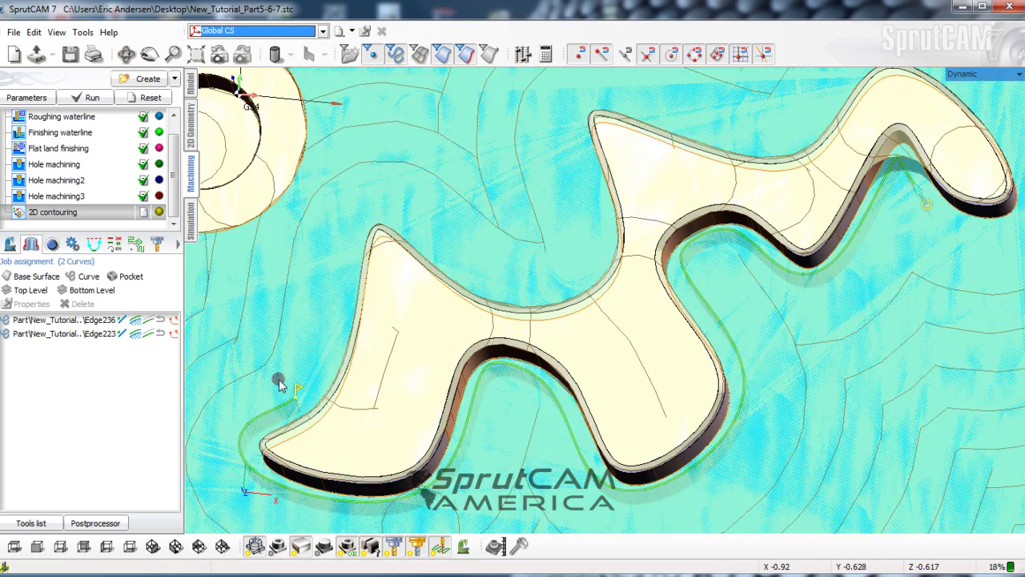
Move the start point of the curved boss contour along the outline so only the tight inner corner is machined
left_click(297, 392)
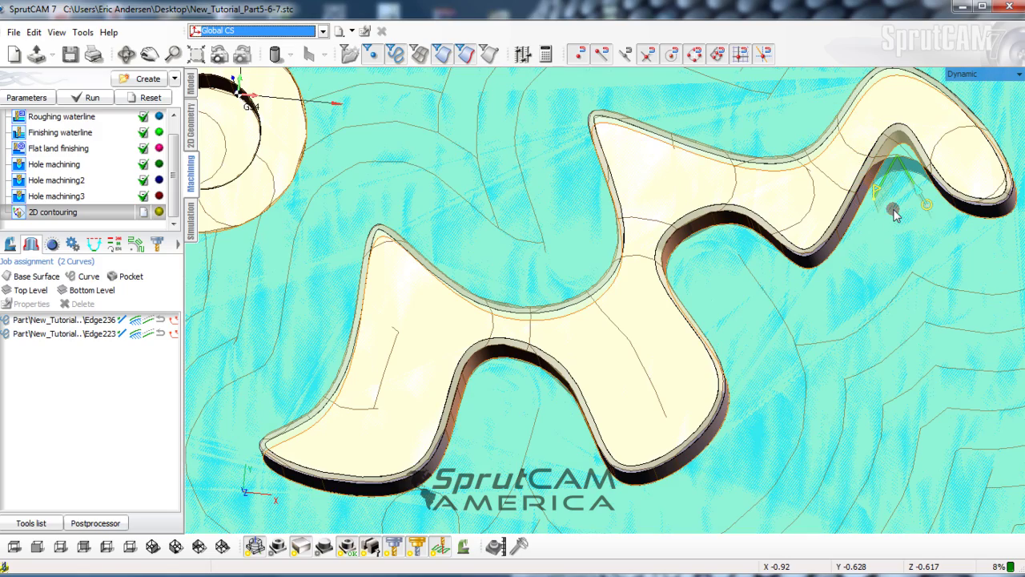
scroll(890, 307, "down", 1)
middle_click_drag(889, 307, 891, 341)
mouse_move(890, 342)
right_mouse_down()
mouse_move(853, 361)
mouse_move(875, 348)
right_mouse_up()
scroll(636, 368, "down", 2)
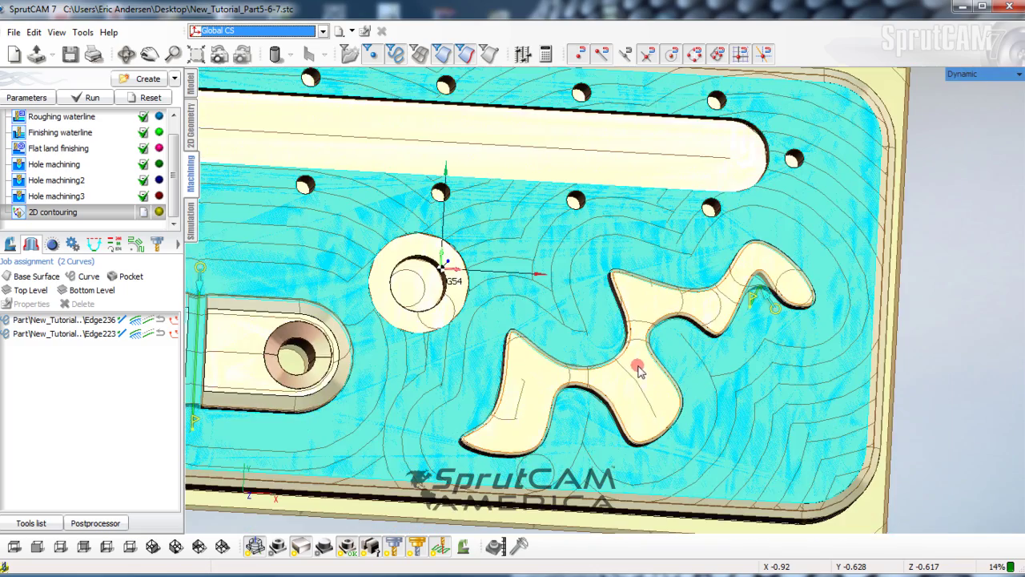
Calculate the 2D contouring toolpath and switch to the machining simulation of the part
middle_click_drag(527, 394, 521, 372)
mouse_move(525, 372)
right_mouse_down()
mouse_move(777, 404)
mouse_move(766, 285)
right_mouse_up()
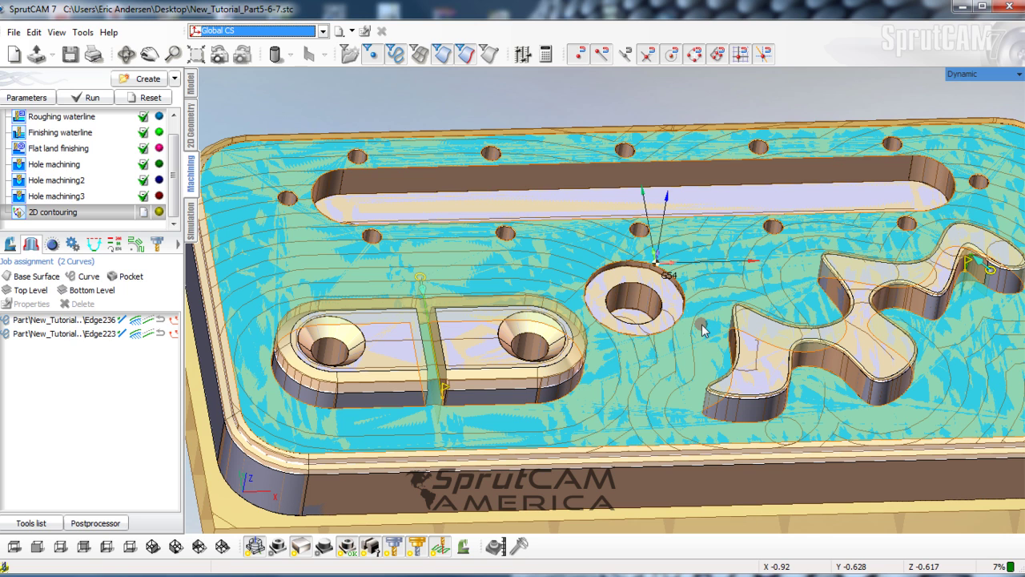
left_click(90, 104)
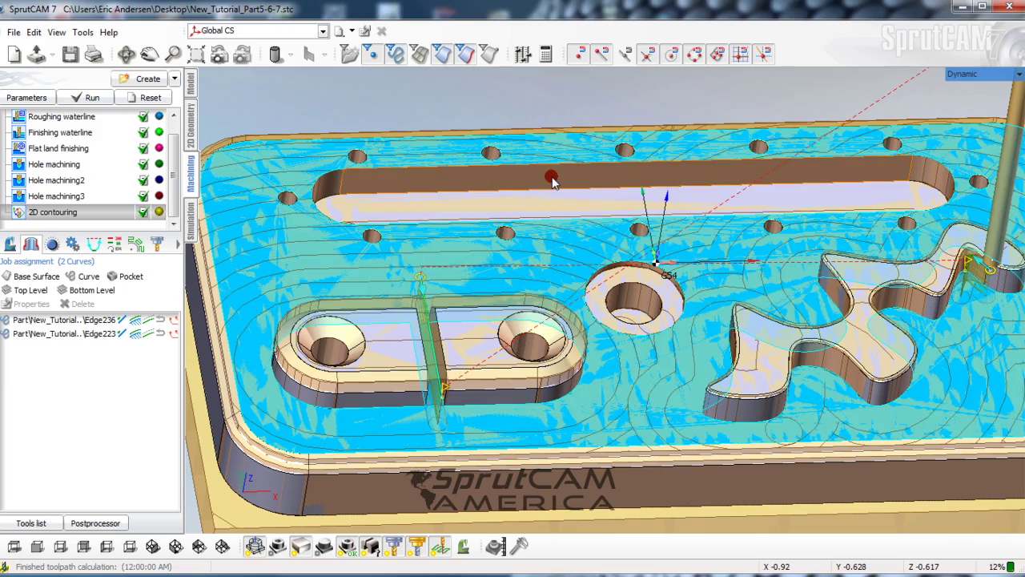
scroll(652, 273, "down", 2)
right_click_drag(652, 274, 584, 313)
left_click(191, 227)
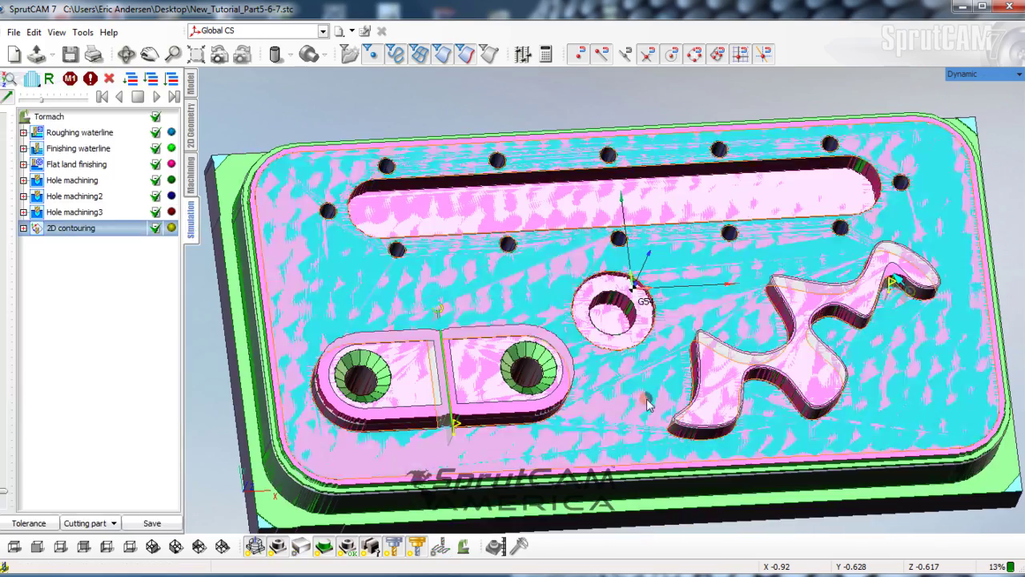
scroll(647, 398, "down", 1)
middle_click_drag(646, 398, 647, 385)
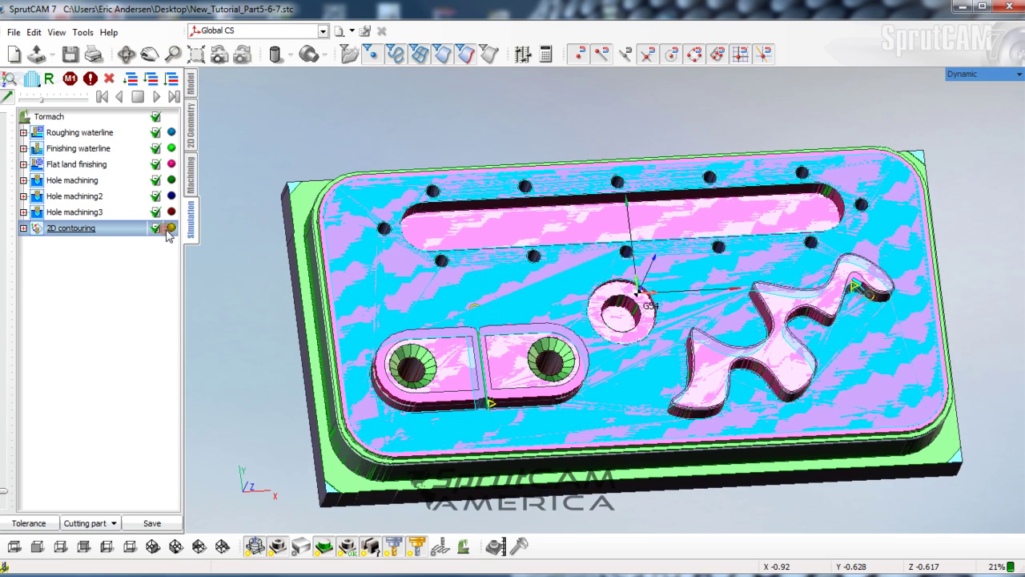
Change the display colour of the 2D contouring operation to orange
left_click(171, 228)
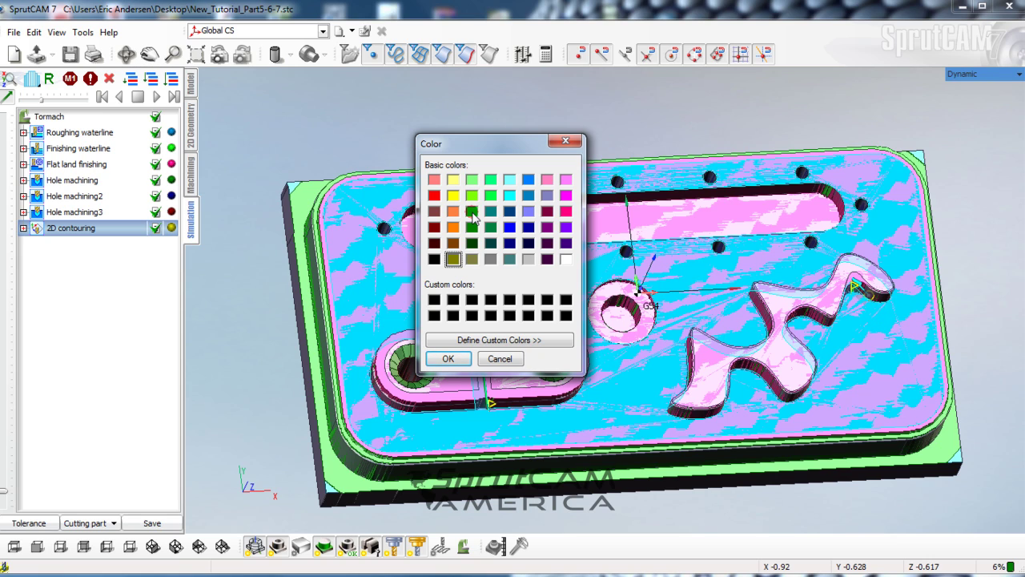
left_click(450, 361)
middle_click_drag(544, 373, 550, 344)
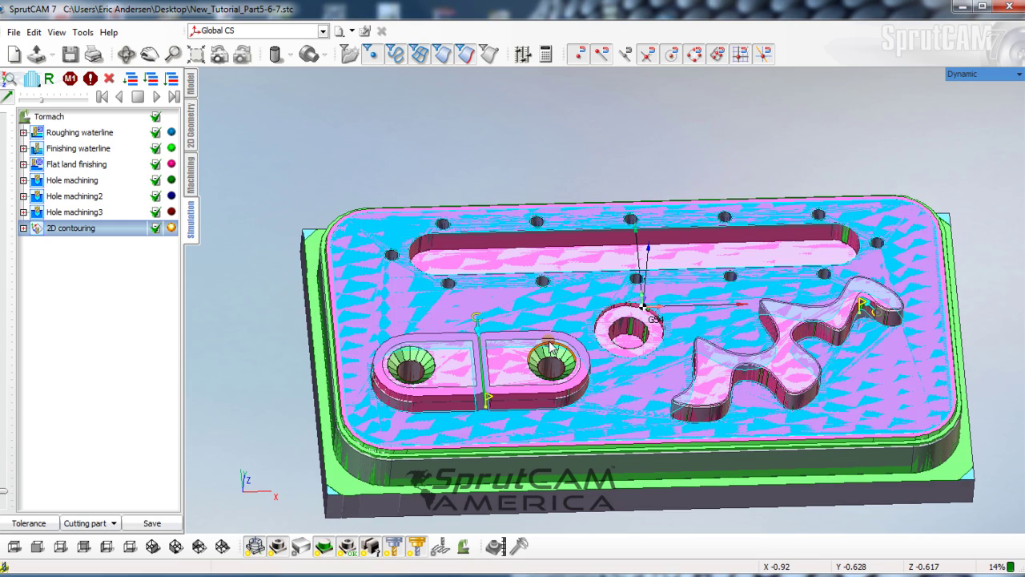
Simulate the 2D contouring operation and follow the tool through the curved boss corner and the slot
left_click(157, 96)
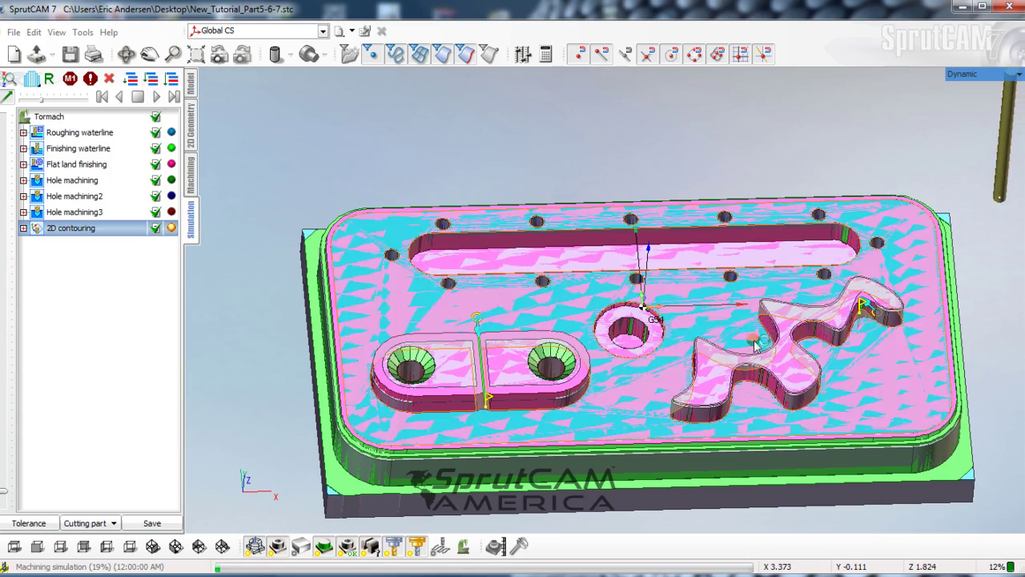
scroll(988, 366, "up", 5)
scroll(750, 384, "up", 3)
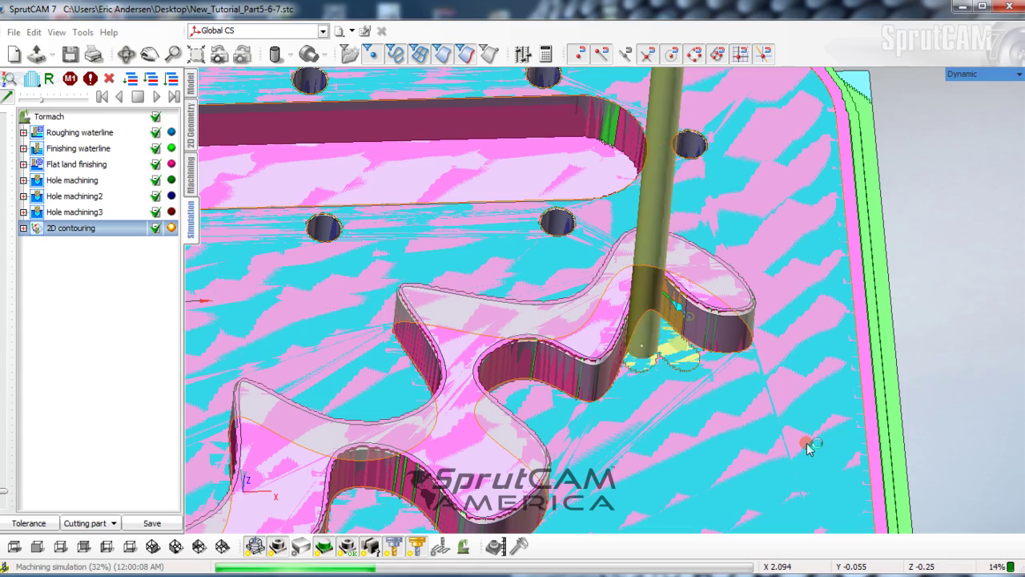
scroll(250, 374, "down", 1)
middle_click_drag(250, 373, 841, 304)
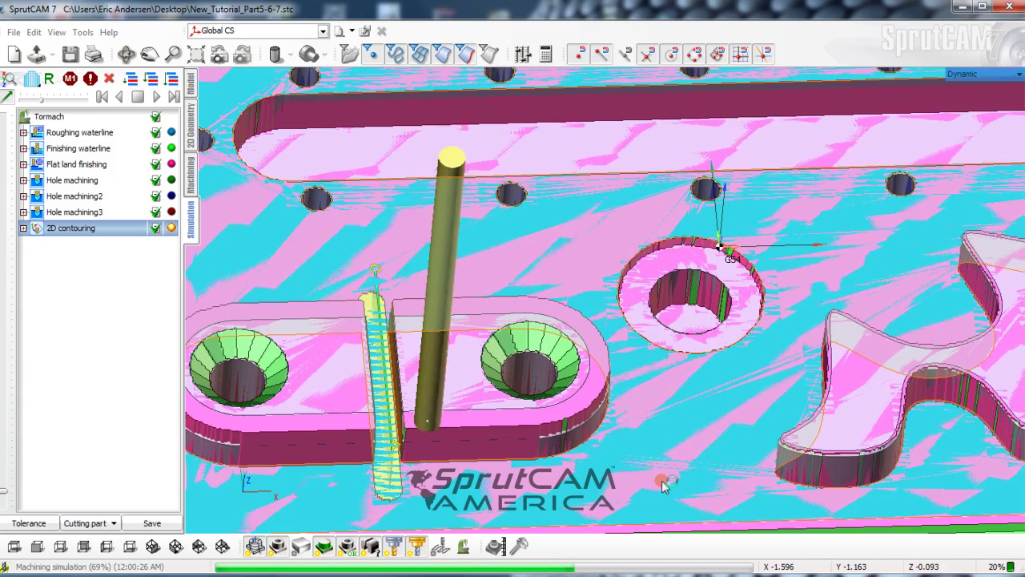
scroll(661, 480, "down", 2)
middle_click_drag(649, 459, 552, 431)
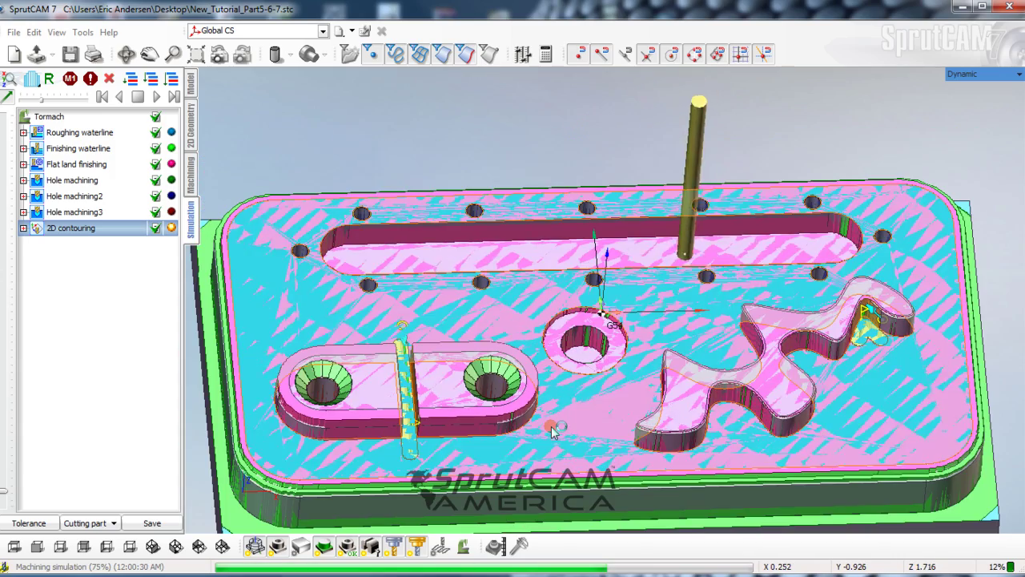
scroll(553, 431, "down", 1)
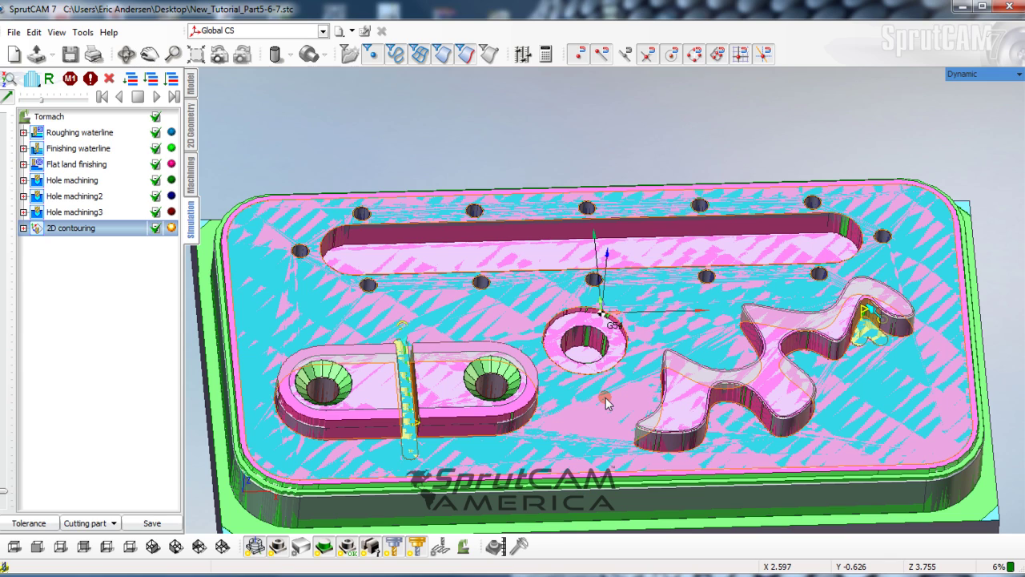
left_click(605, 398)
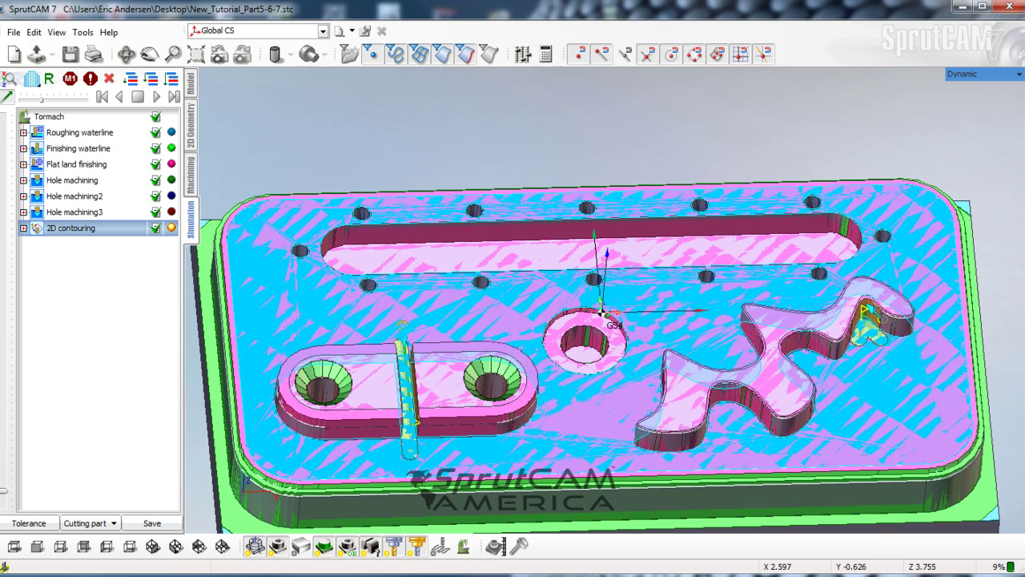